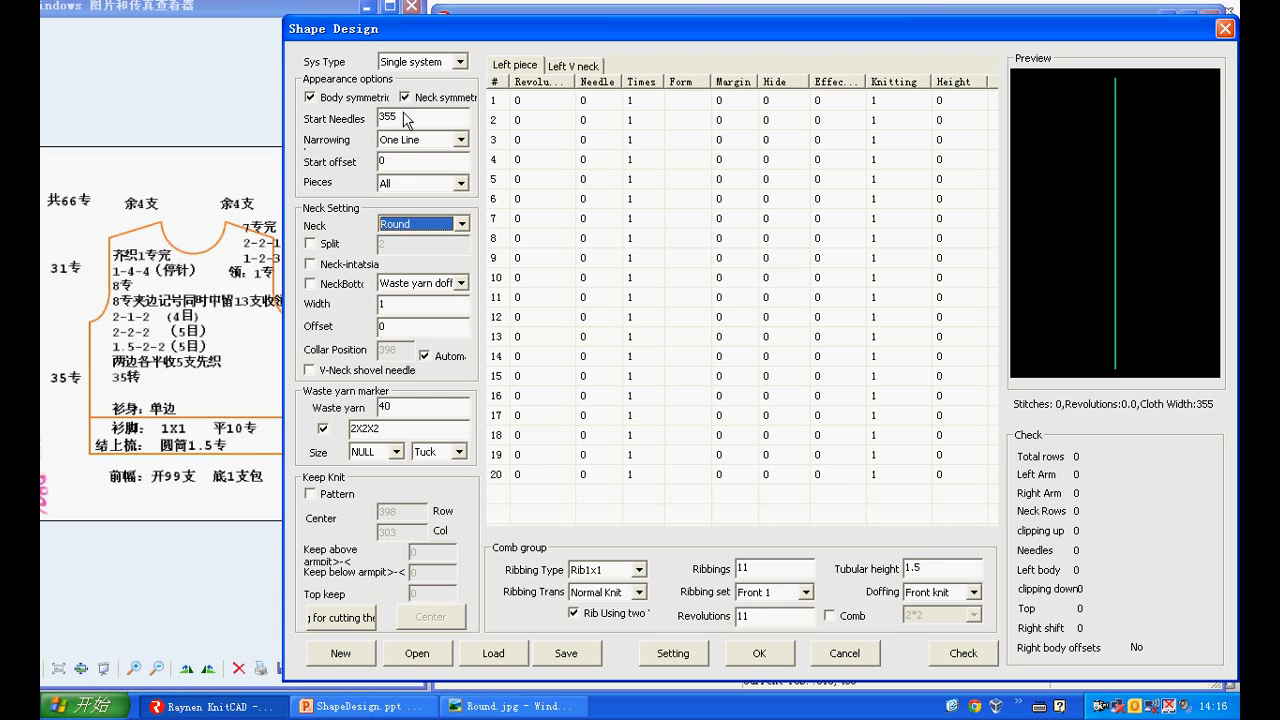
Set the start needles to 99 and choose Rib1x1 as the ribbing type
double_click(387, 119)
type("99")
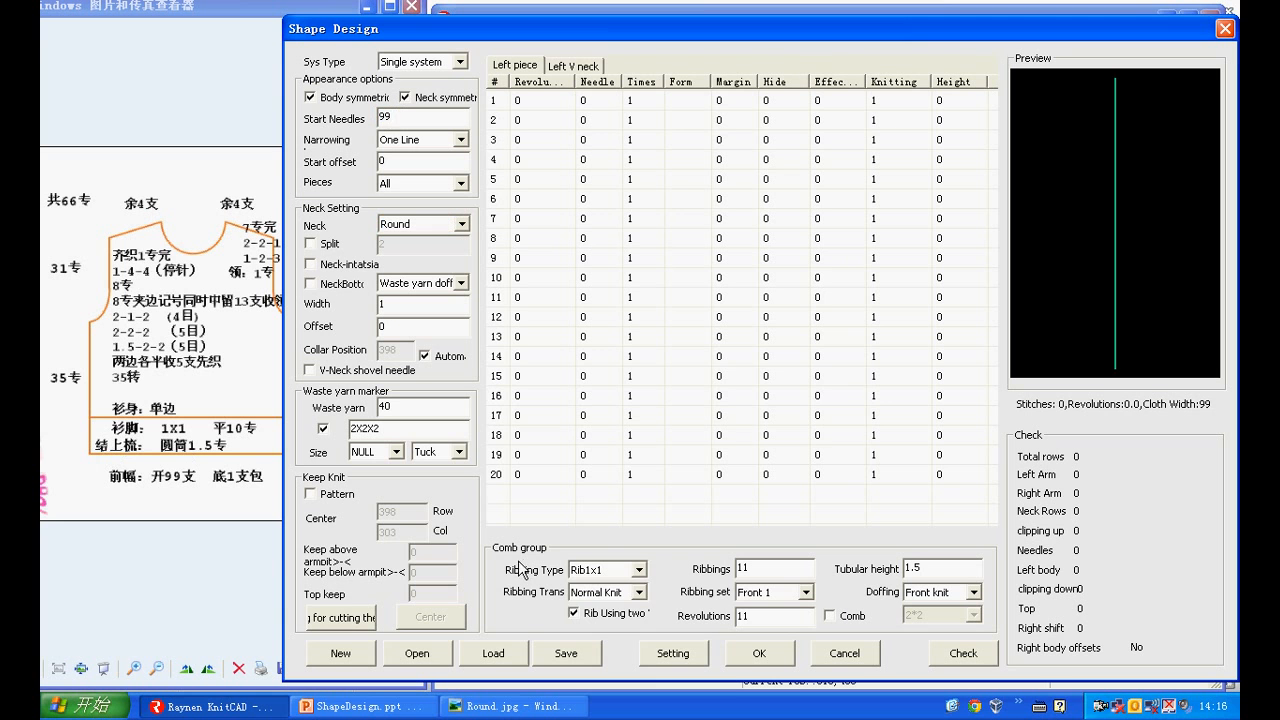
left_click(638, 570)
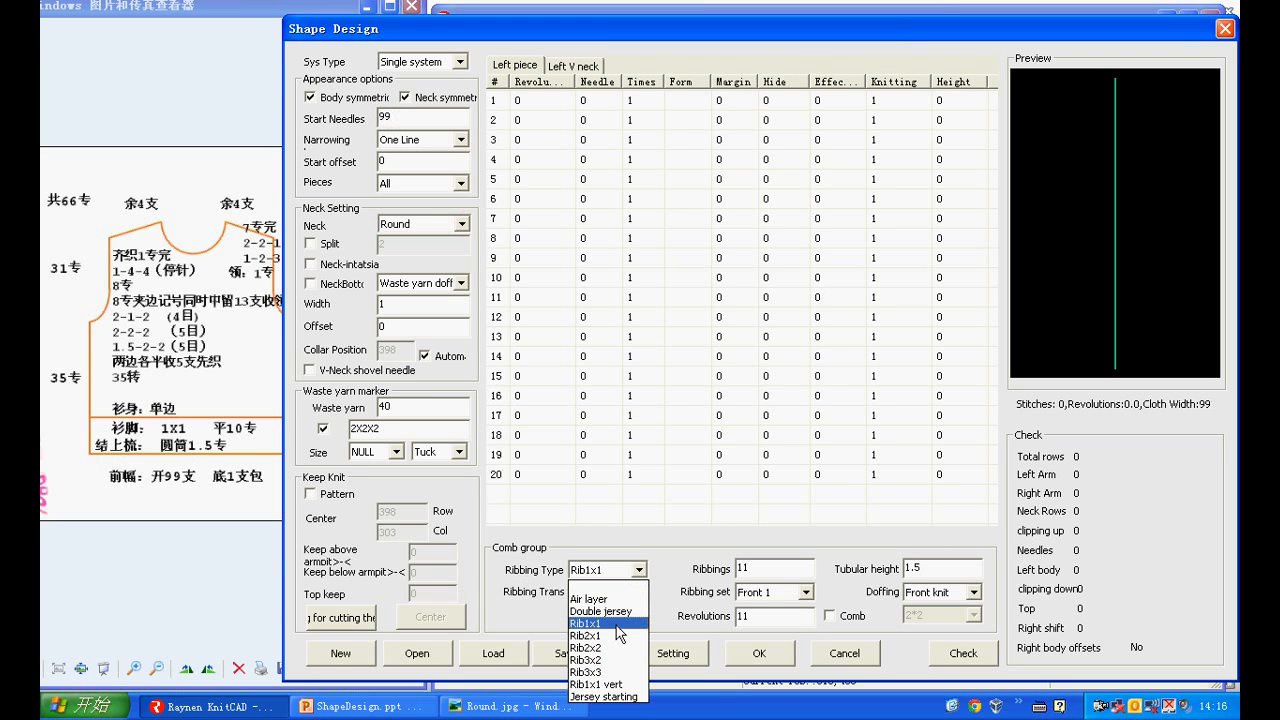
left_click(617, 624)
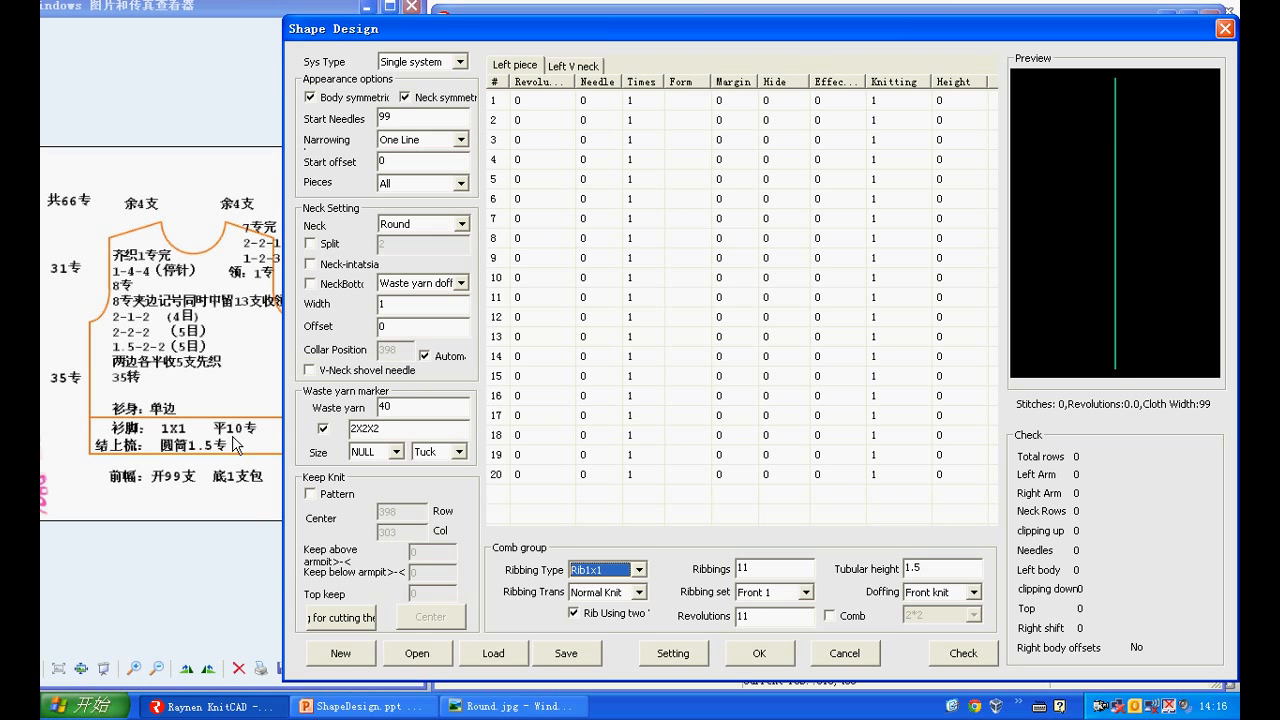
Set the ribbings to 10, the ribbing set to Back 1 and the ribbing transition to Normal Knit
double_click(741, 567)
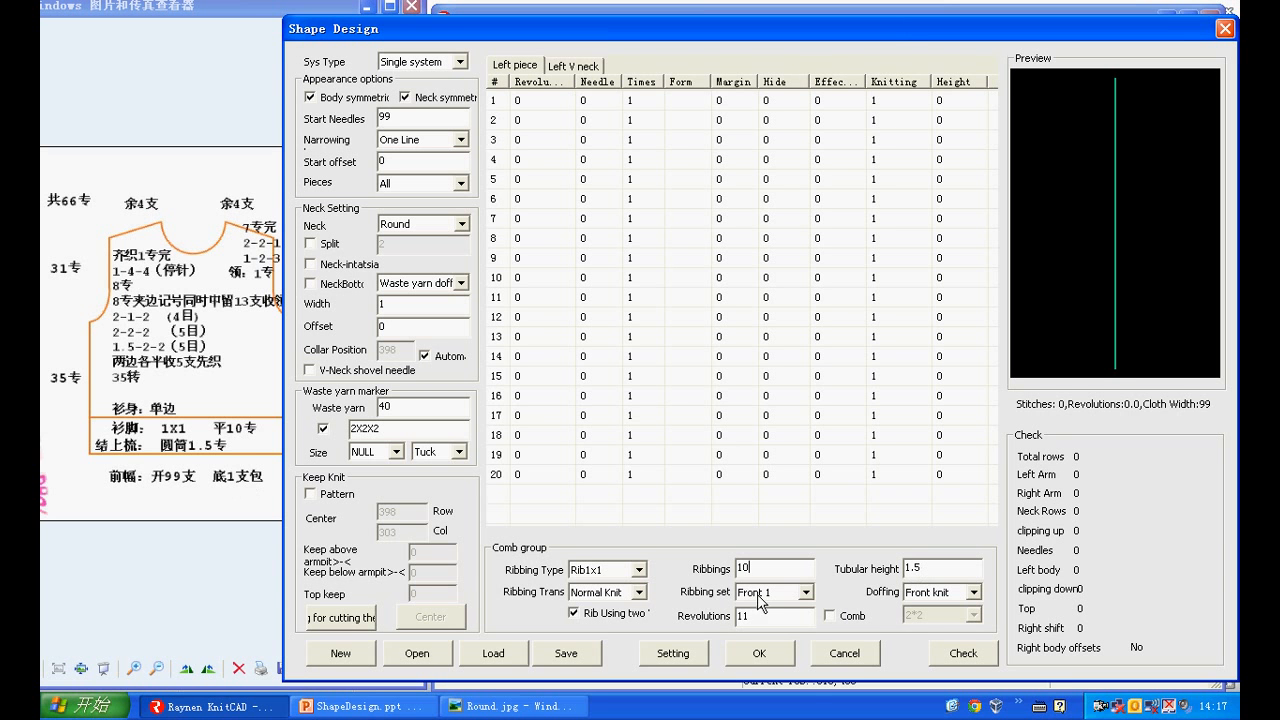
left_click(804, 593)
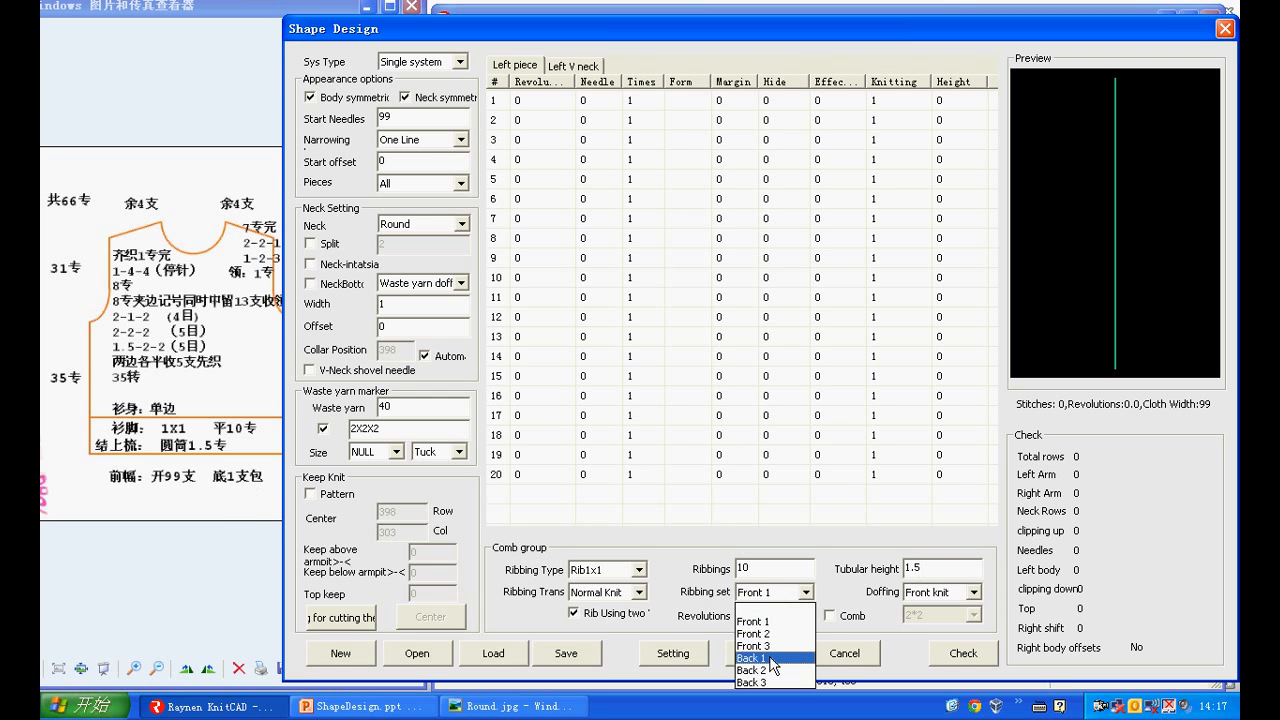
left_click(770, 660)
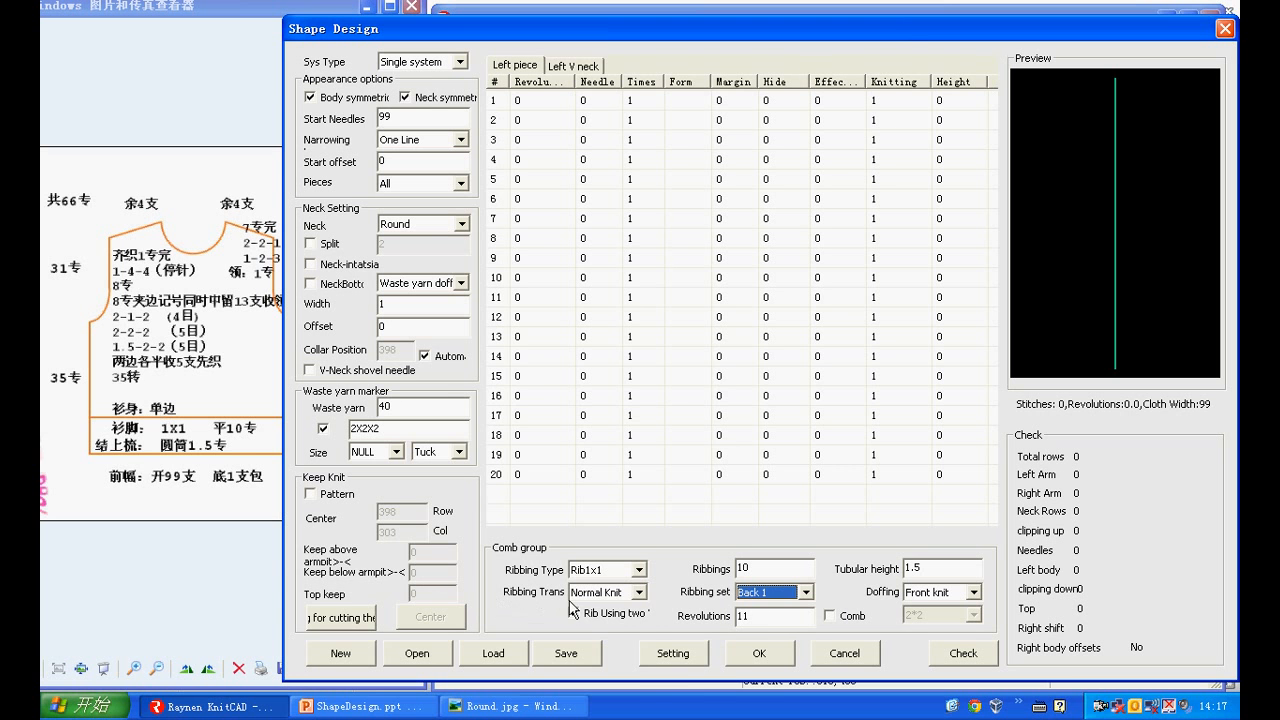
left_click(620, 596)
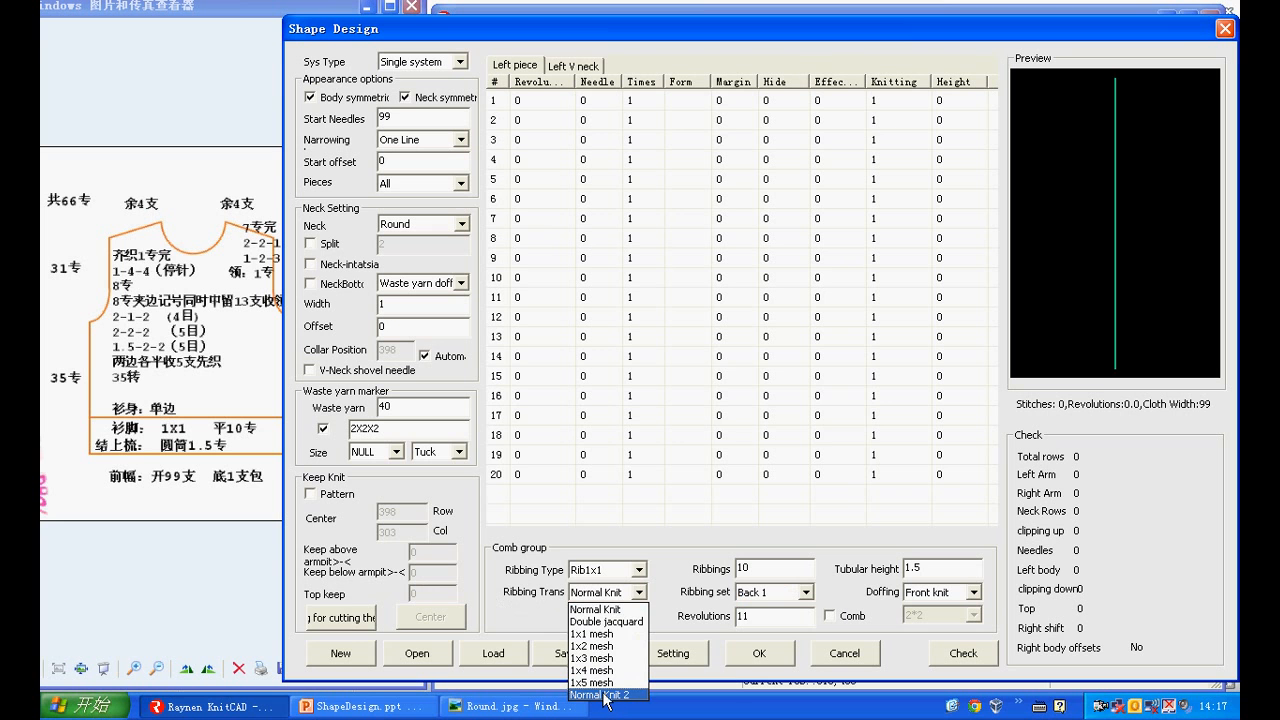
left_click(607, 612)
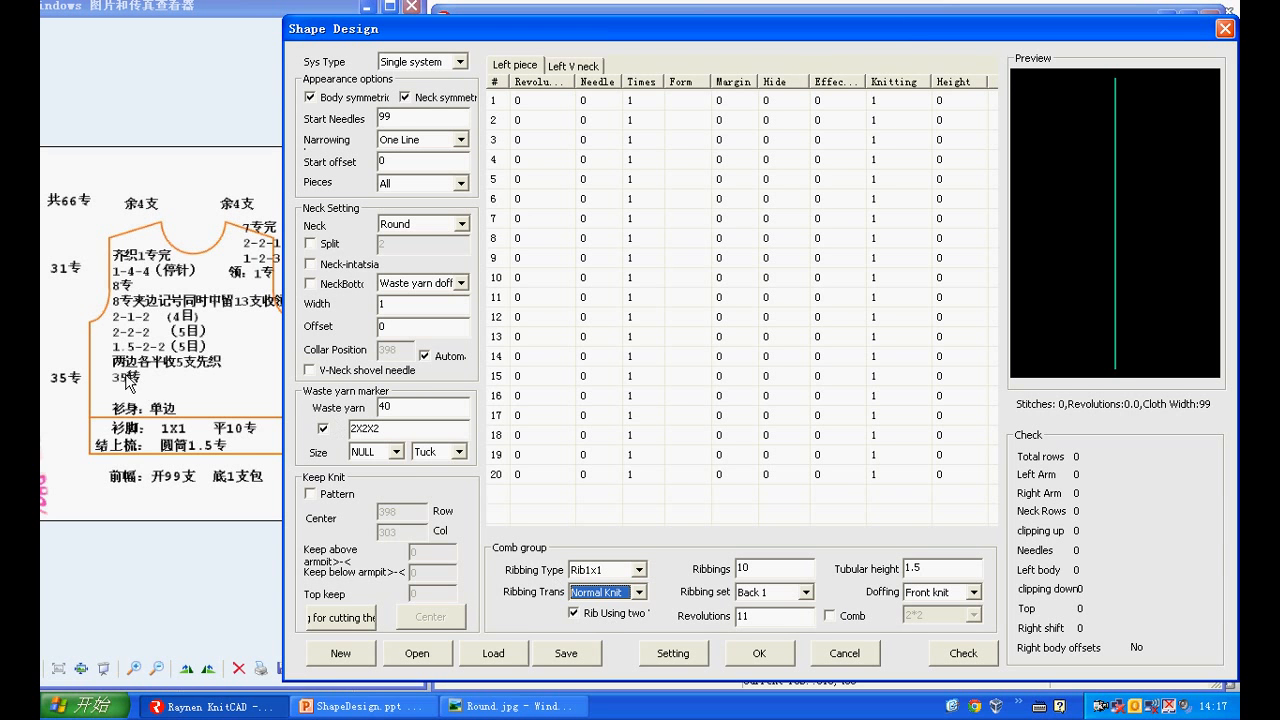
For the left piece, enter 35 revolutions in row 1 and needle -5 with the Convensi... form in row 2
left_click(526, 101)
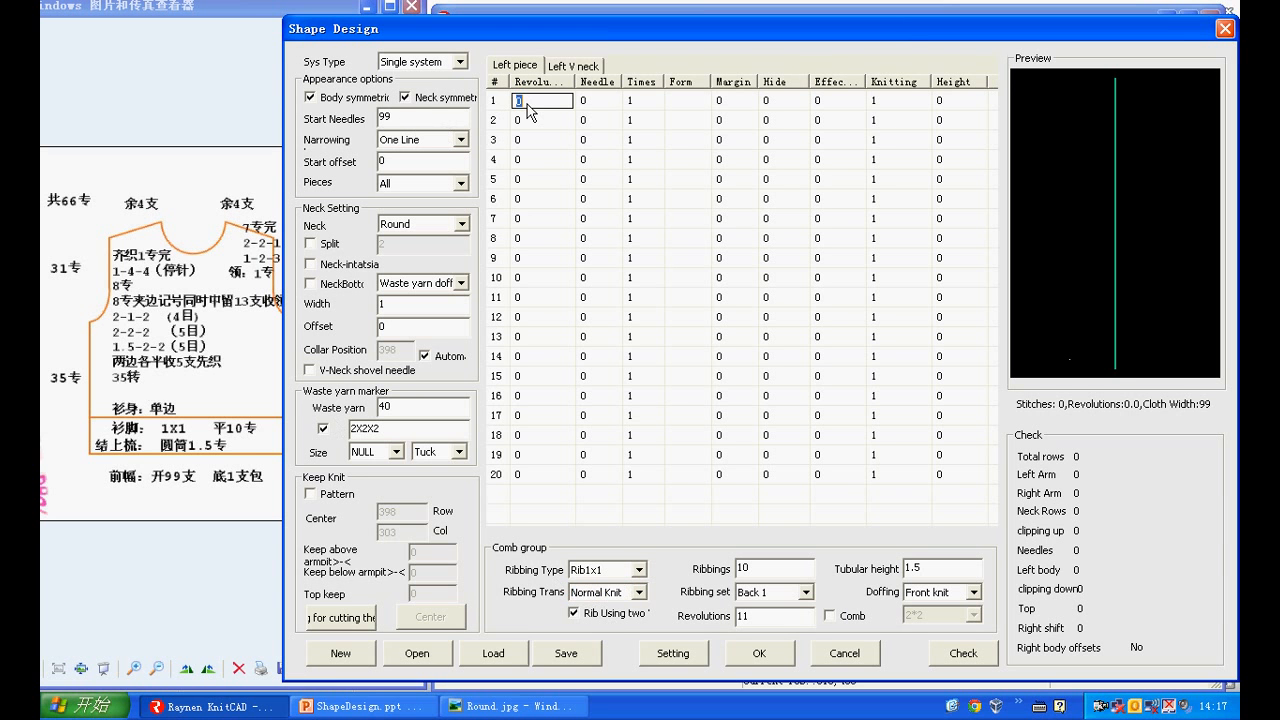
type("35")
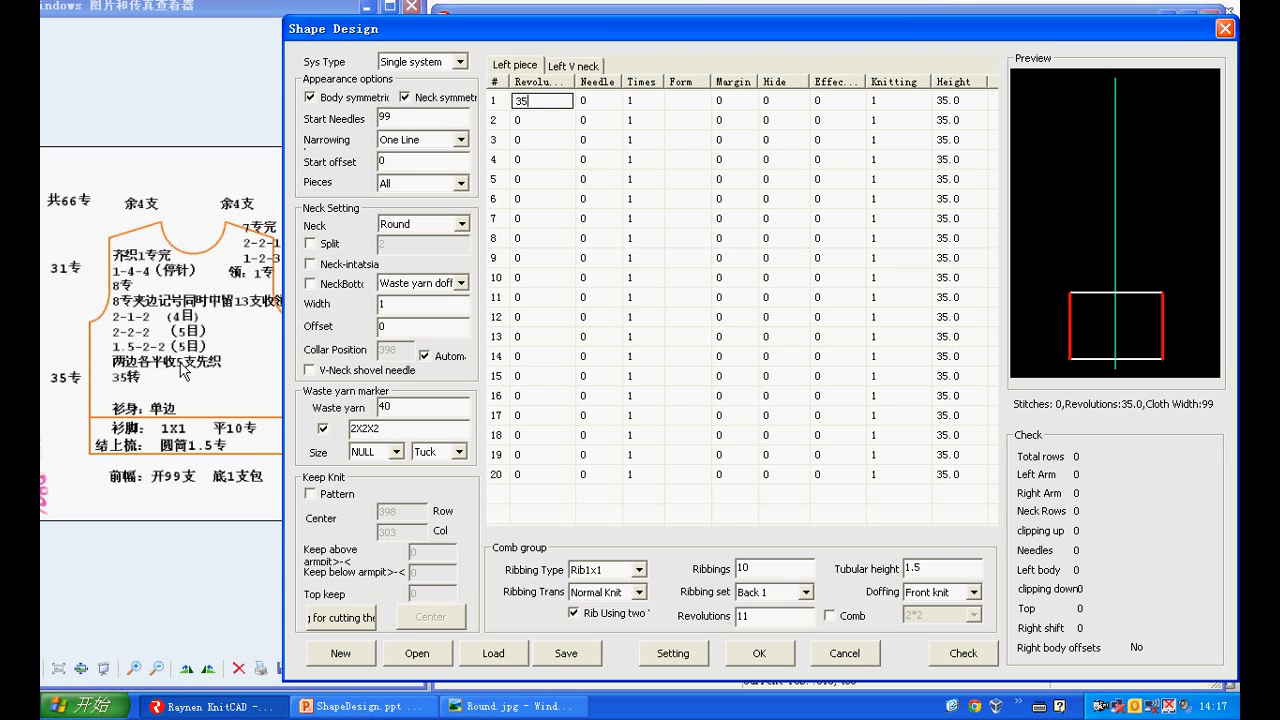
left_click(589, 123)
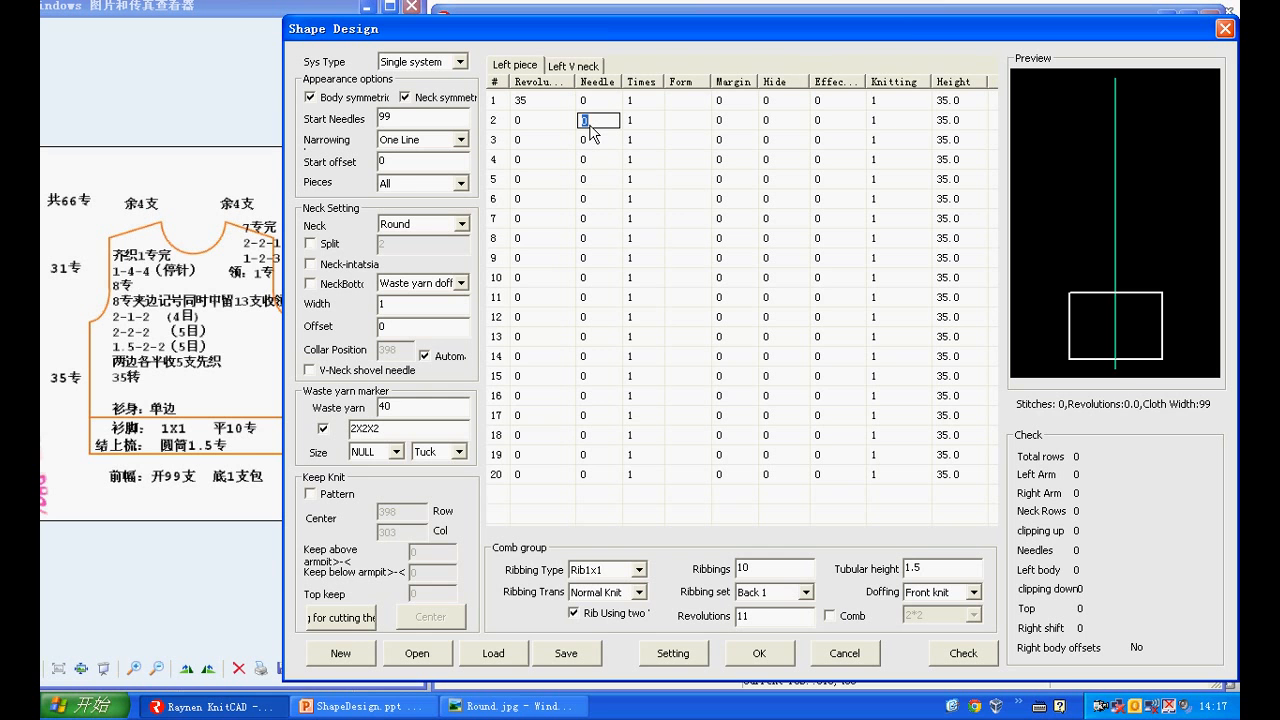
type("-5")
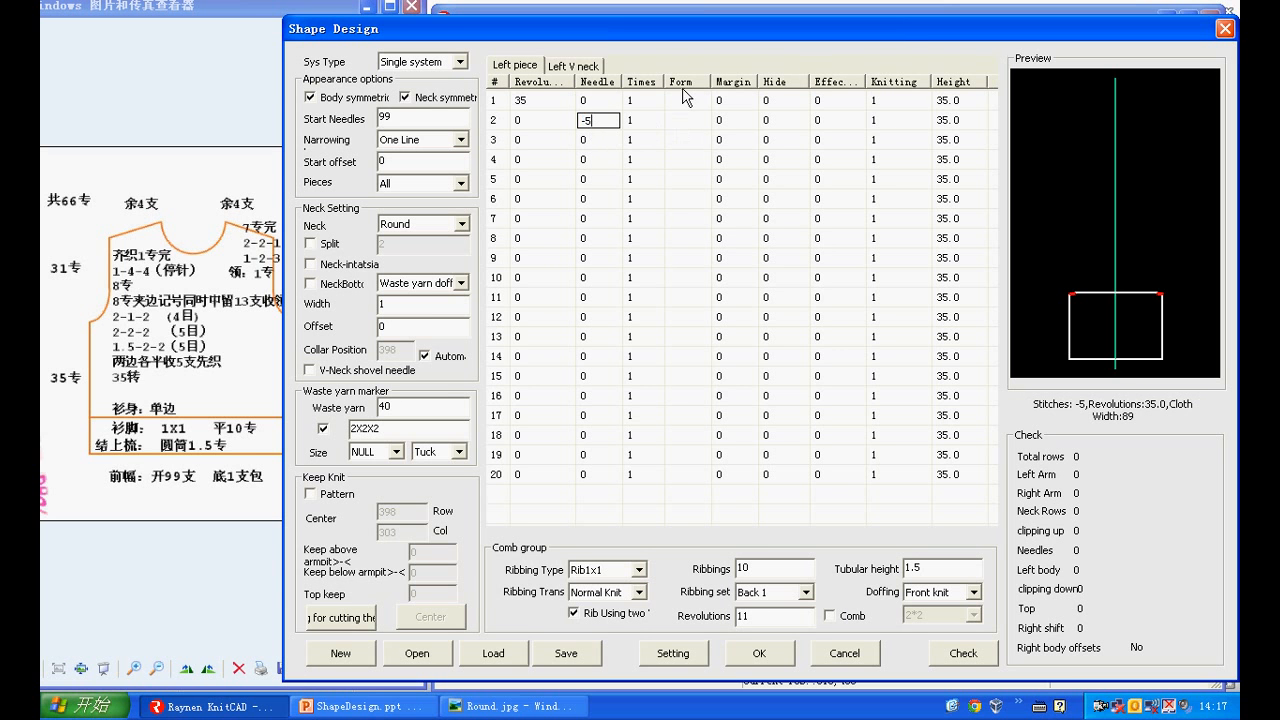
left_click(688, 120)
left_click(701, 120)
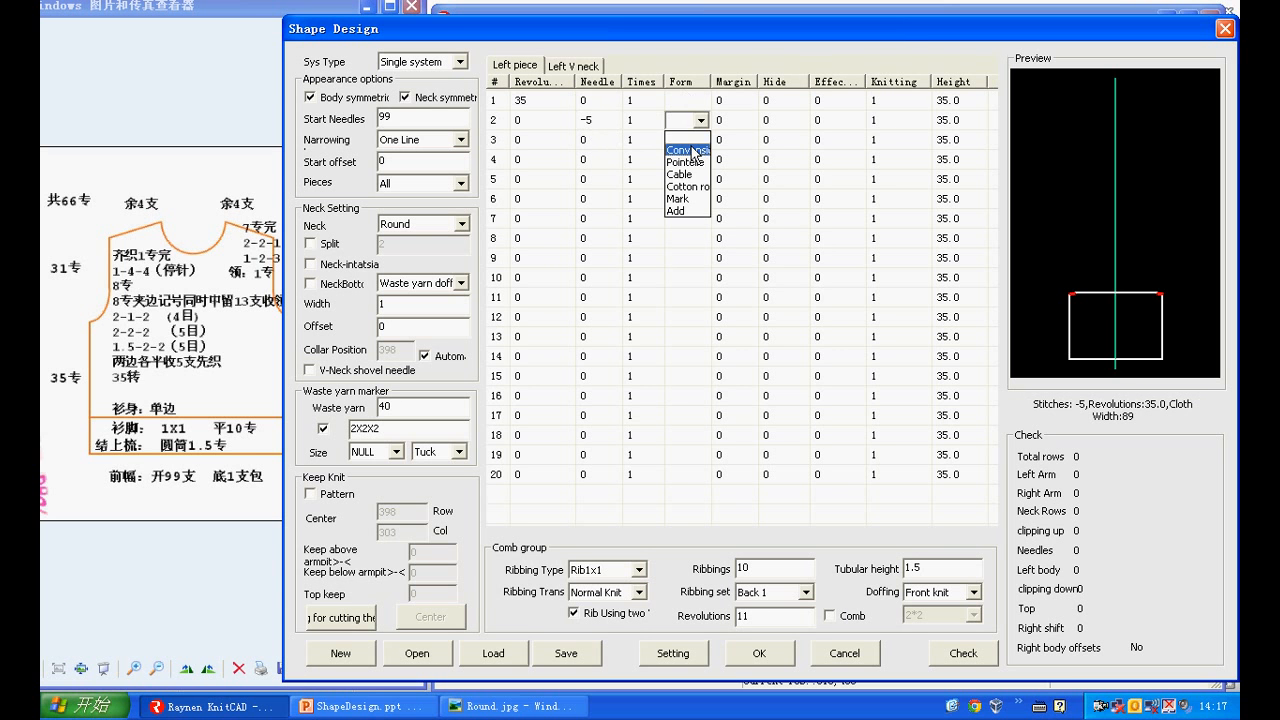
left_click(691, 146)
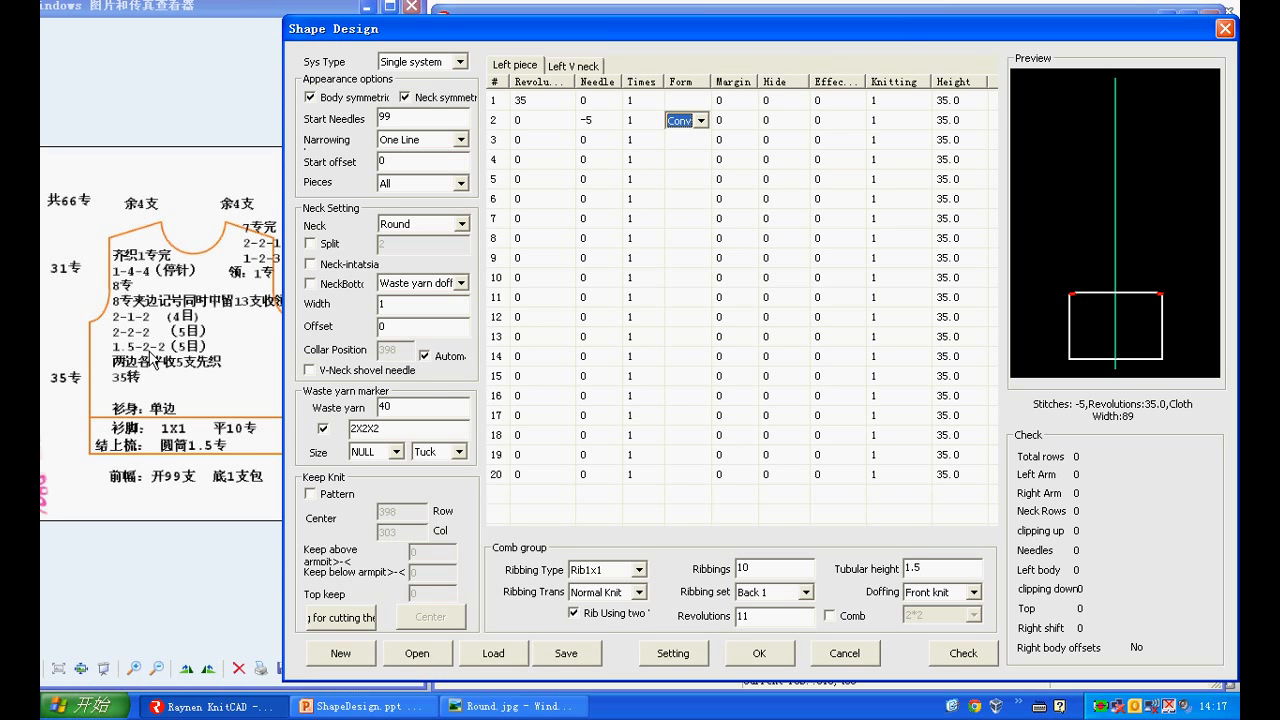
Fill row 3 of the left piece with 1.5 revolutions, needle -2, 2 times and margin 3
left_click(545, 147)
type("1.")
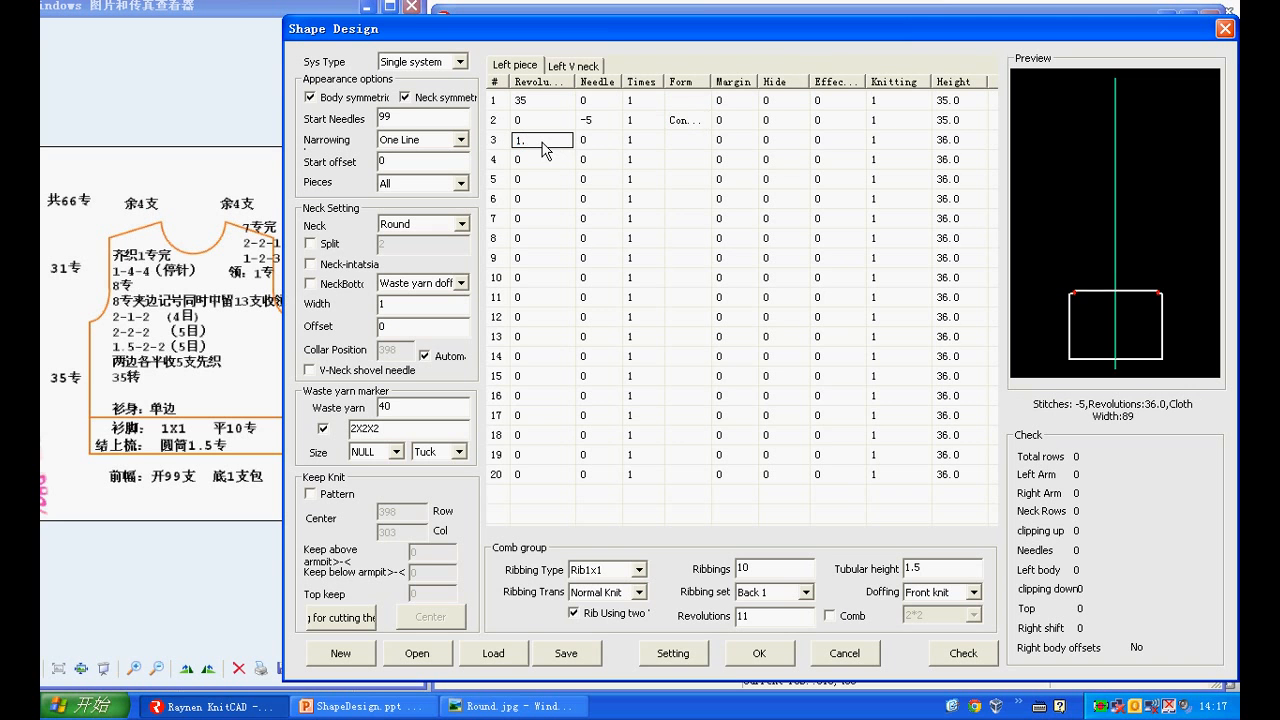
type("5")
left_click(590, 141)
type("-2")
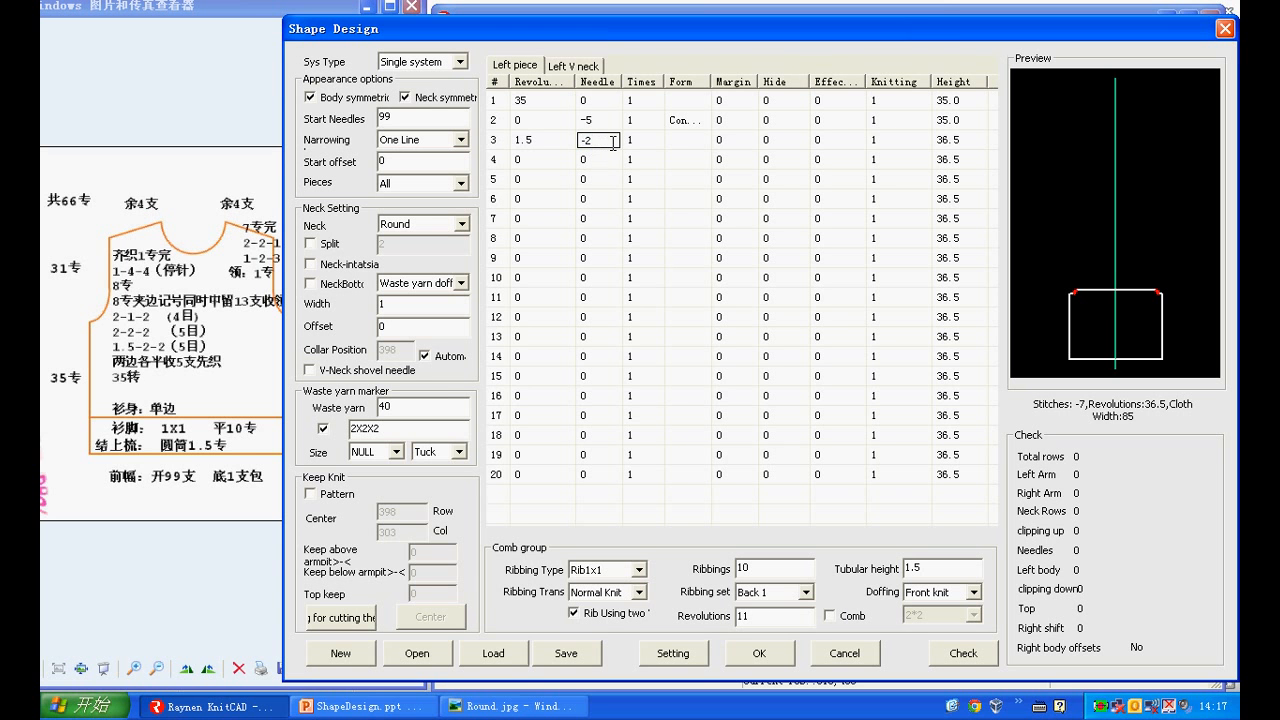
left_click(632, 142)
type("2")
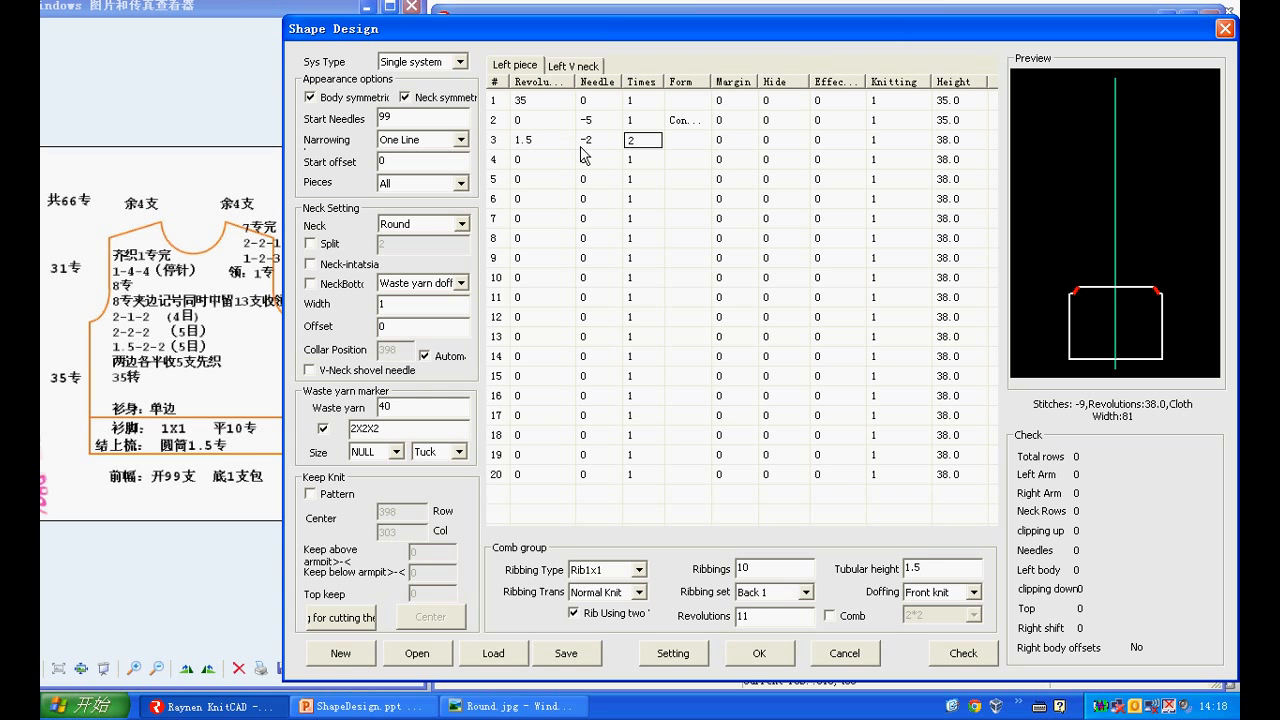
left_click(727, 147)
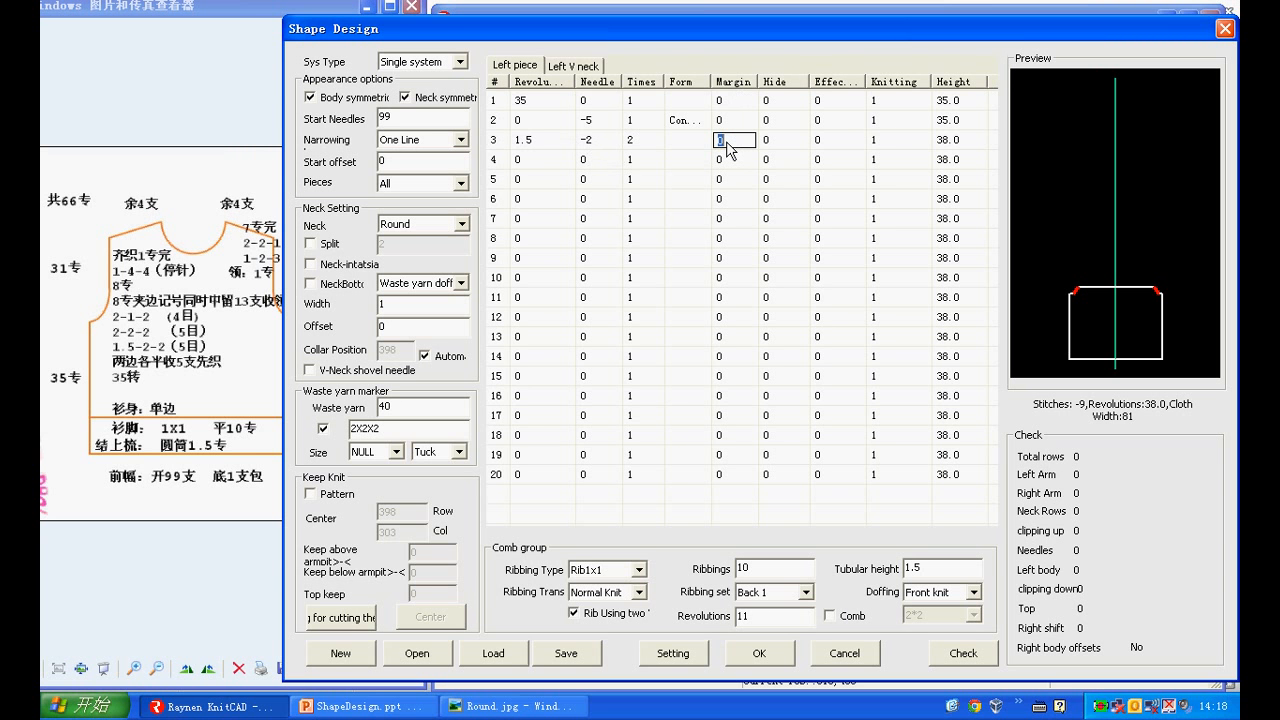
type("3")
Fill row 4 of the left piece with 2 revolutions, needle -2, 2 times and margin 3
left_click(533, 162)
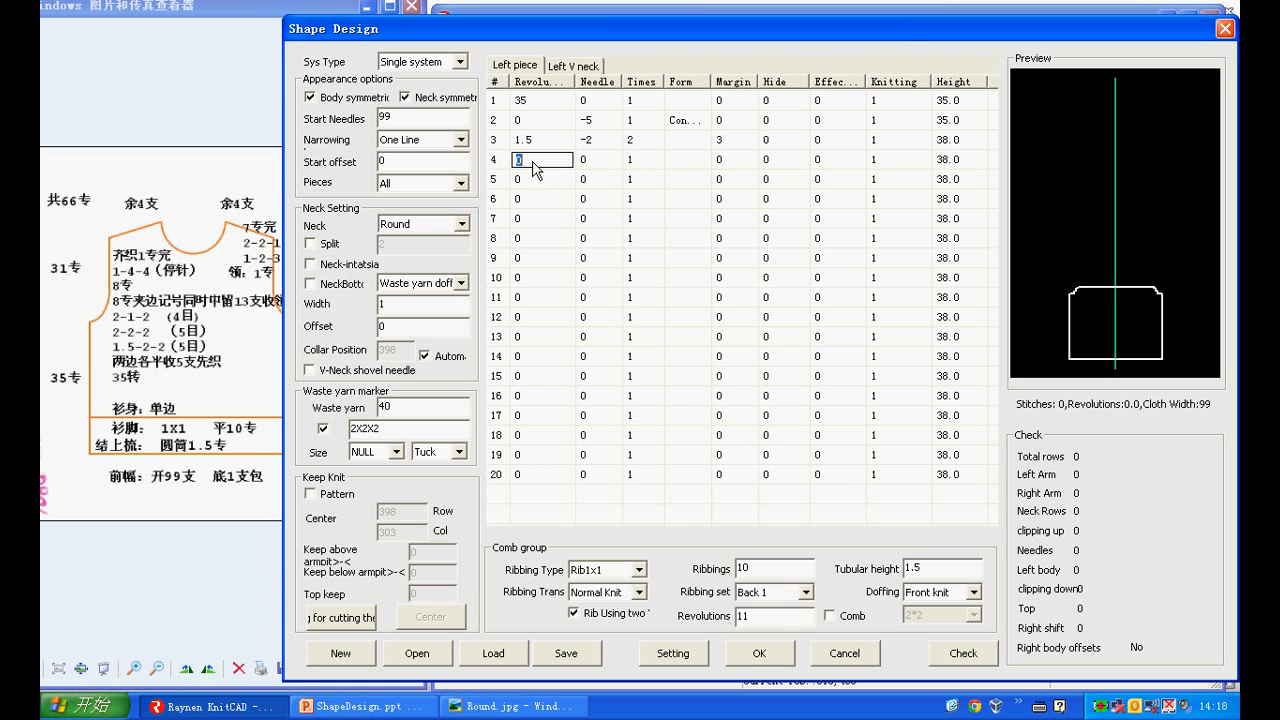
type("2")
left_click(585, 160)
type("-2")
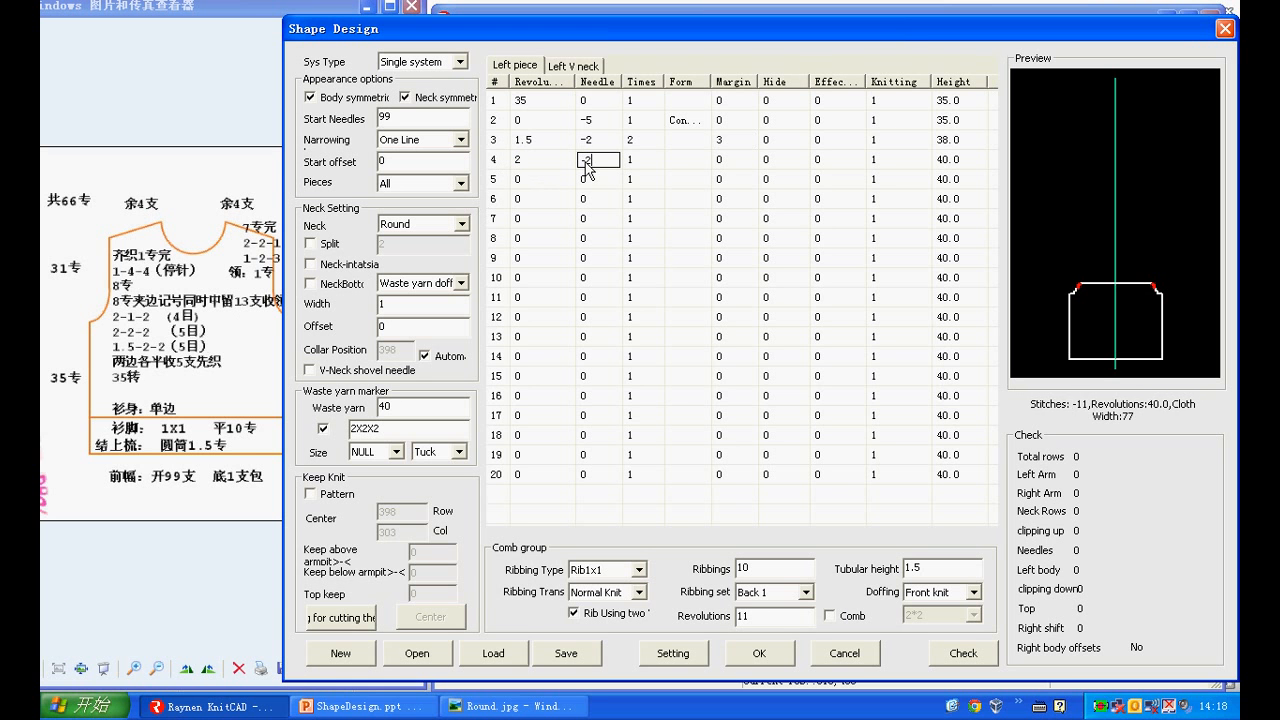
left_click(630, 162)
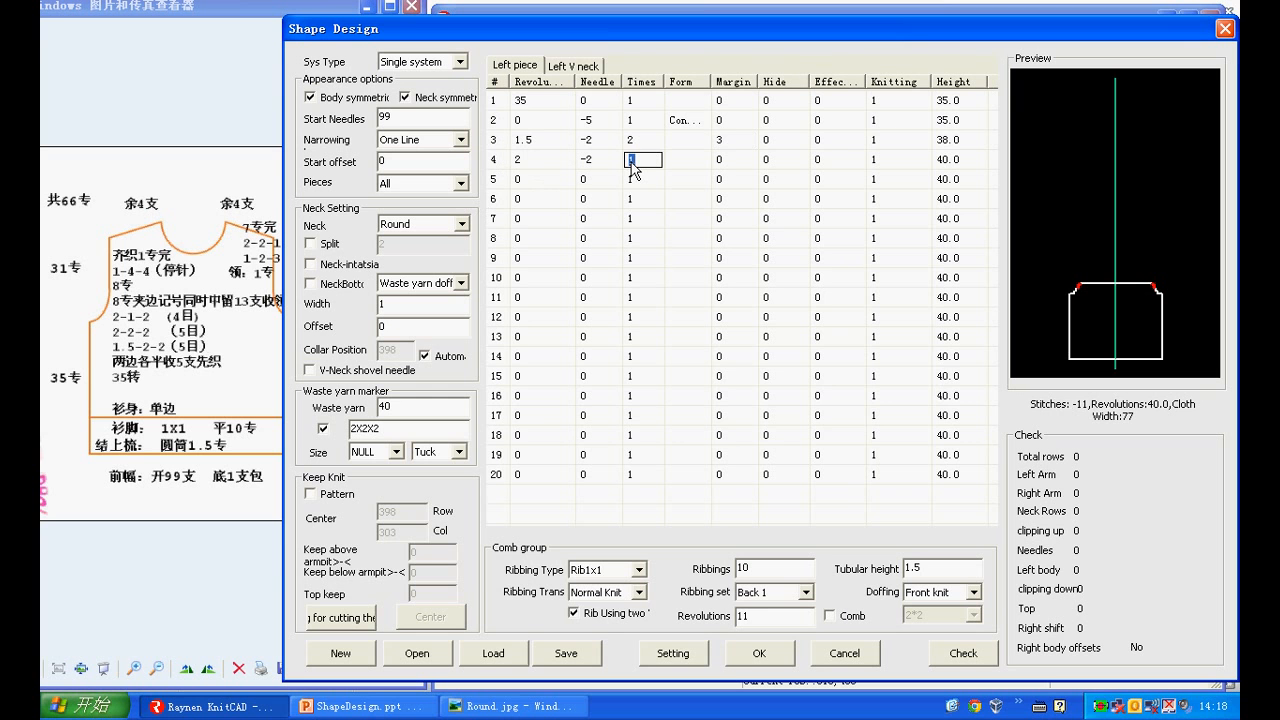
type("2")
left_click(720, 160)
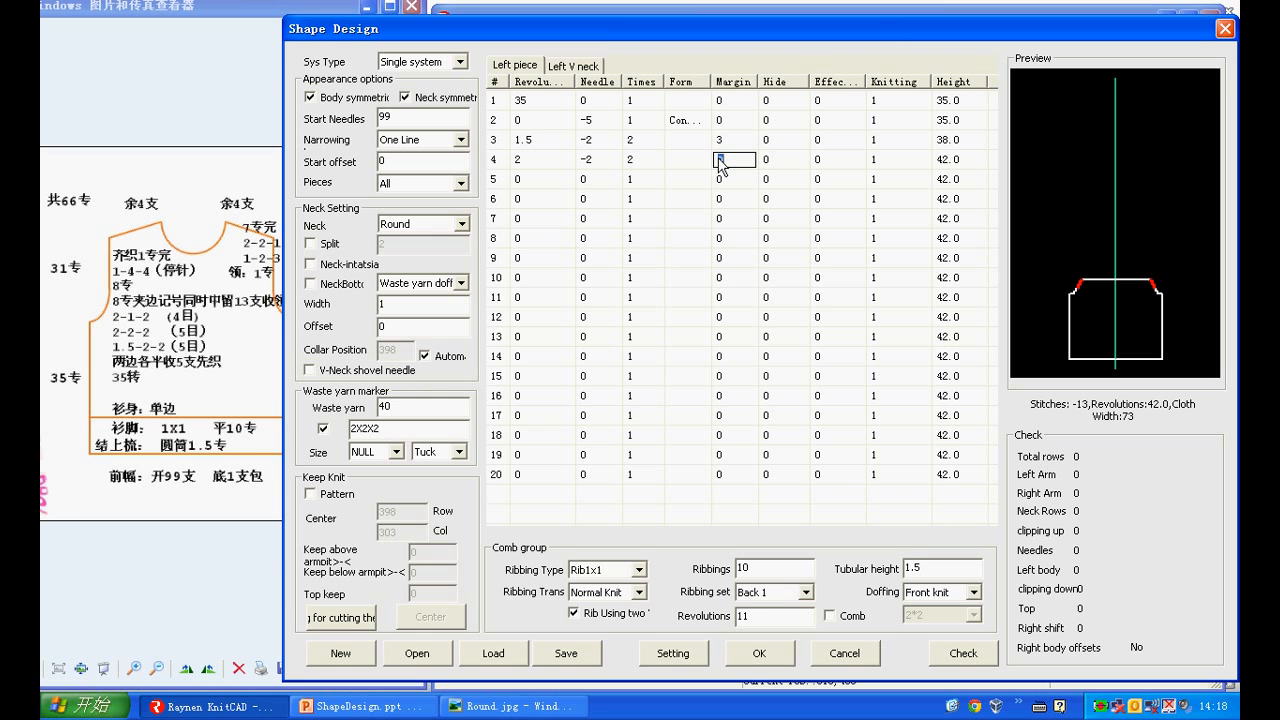
type("3")
Fill row 5 of the left piece with 2 revolutions, needle -1, 2 times and margin 3
left_click(538, 180)
type("2")
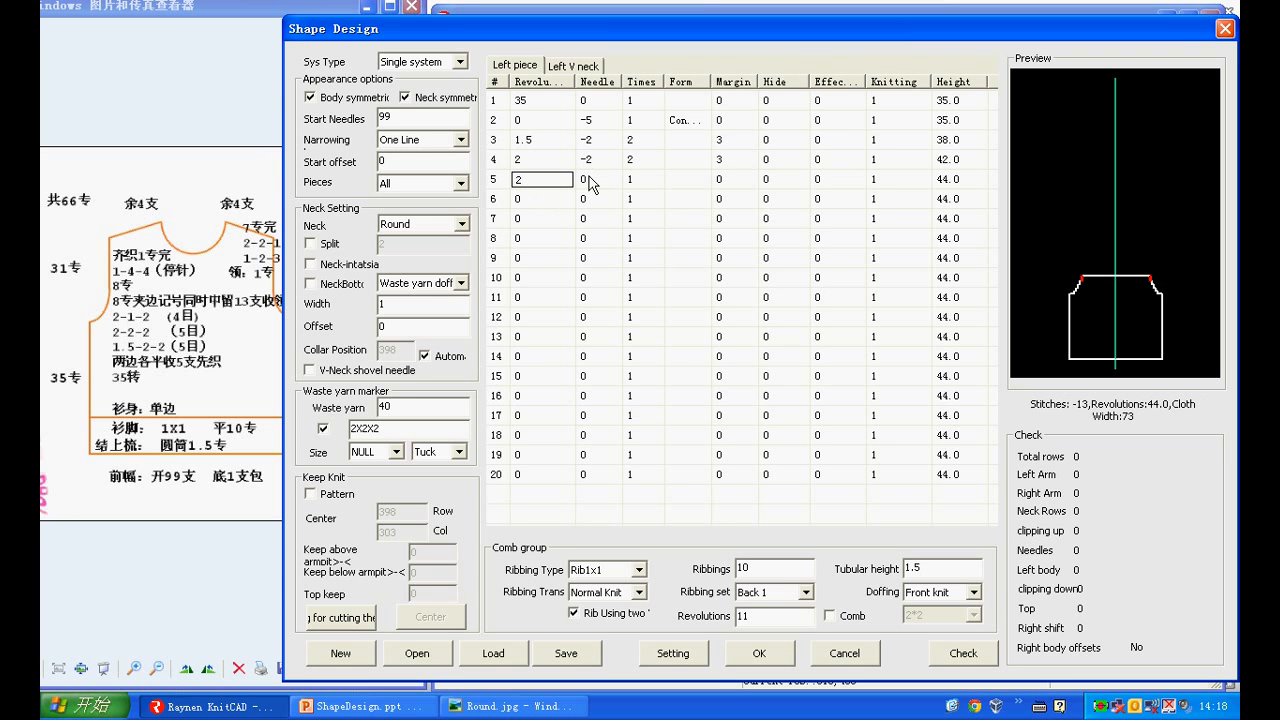
left_click(592, 180)
type("-")
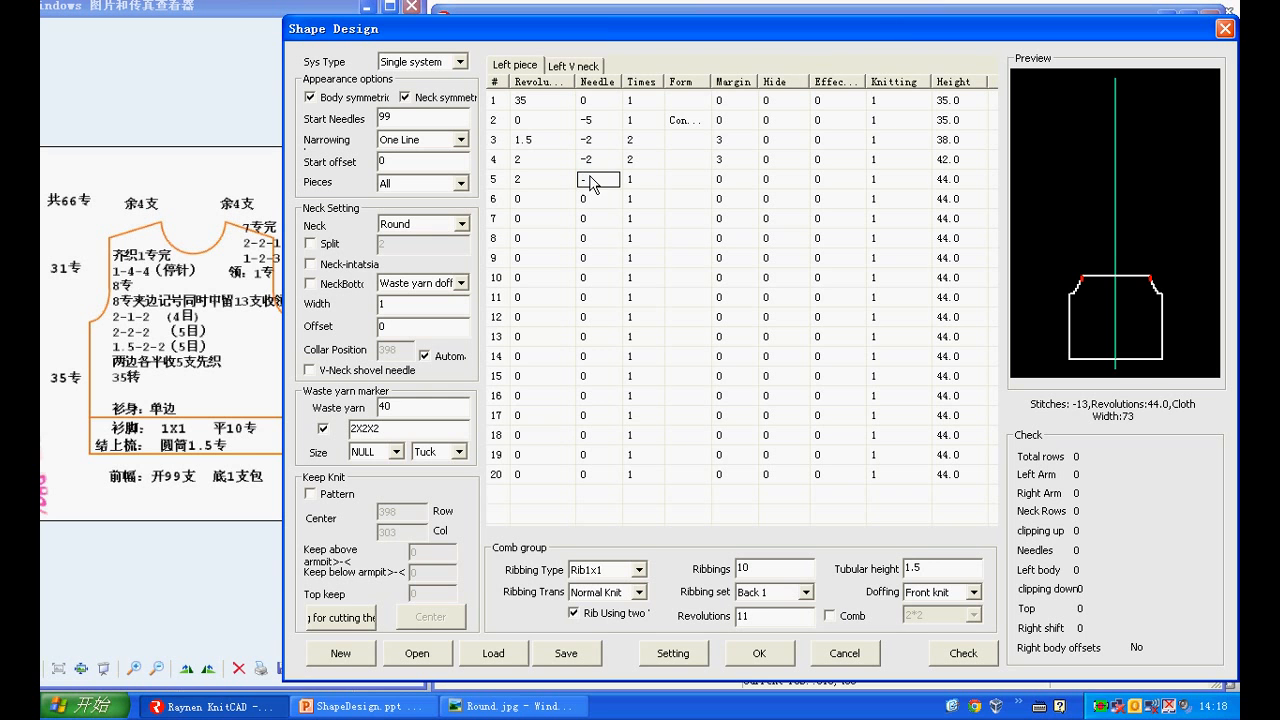
type("1")
left_click(631, 181)
type("2")
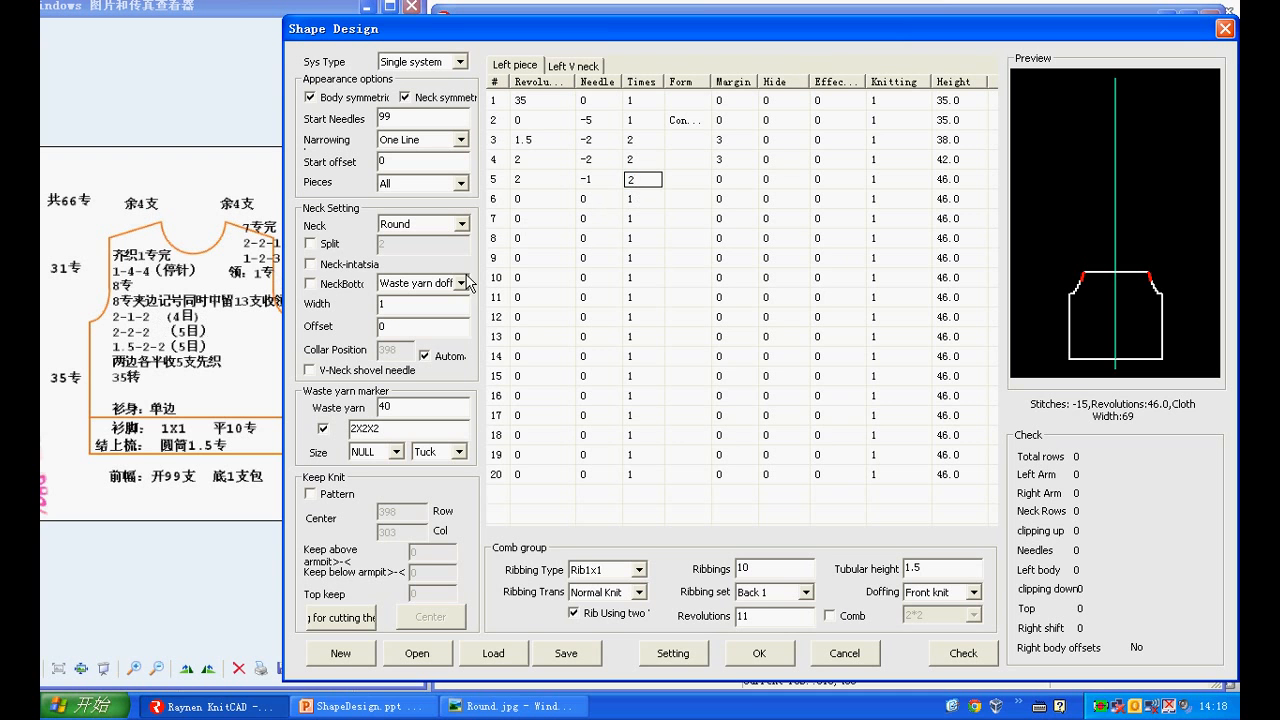
left_click(725, 184)
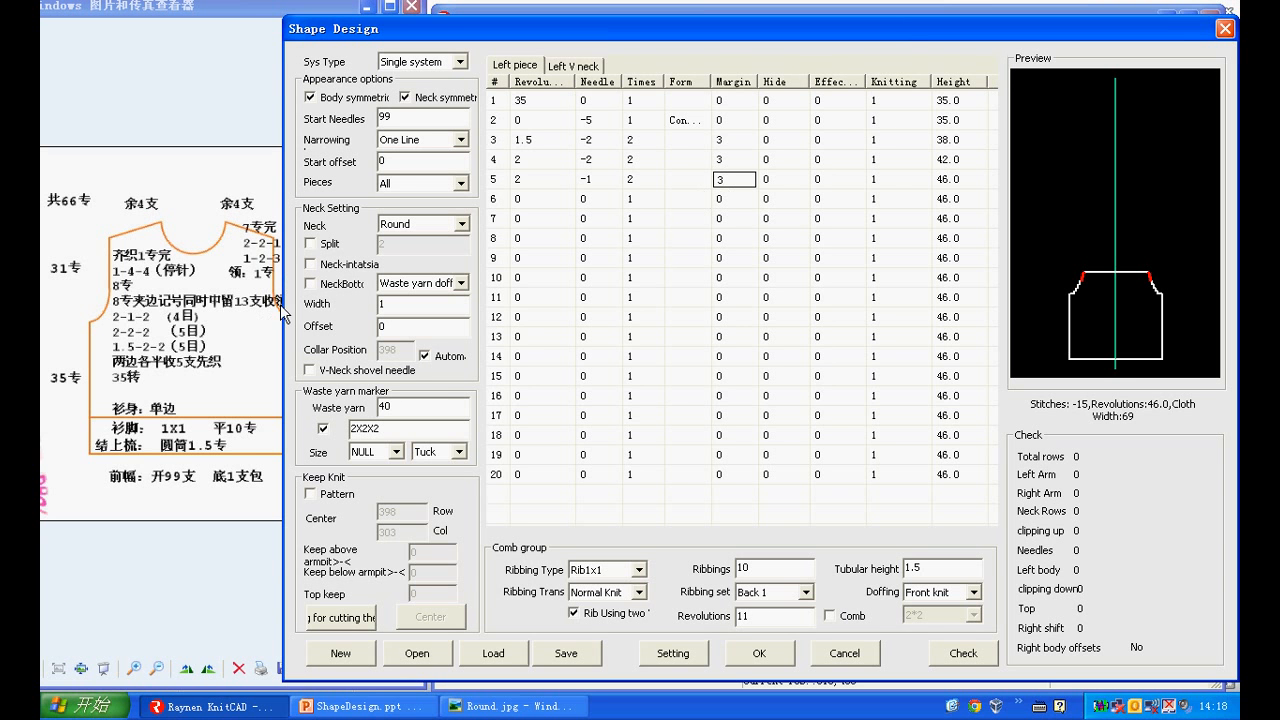
Enter 8 revolutions with the Mark form in row 6 and set the neck width to 13
left_click(527, 206)
type("8")
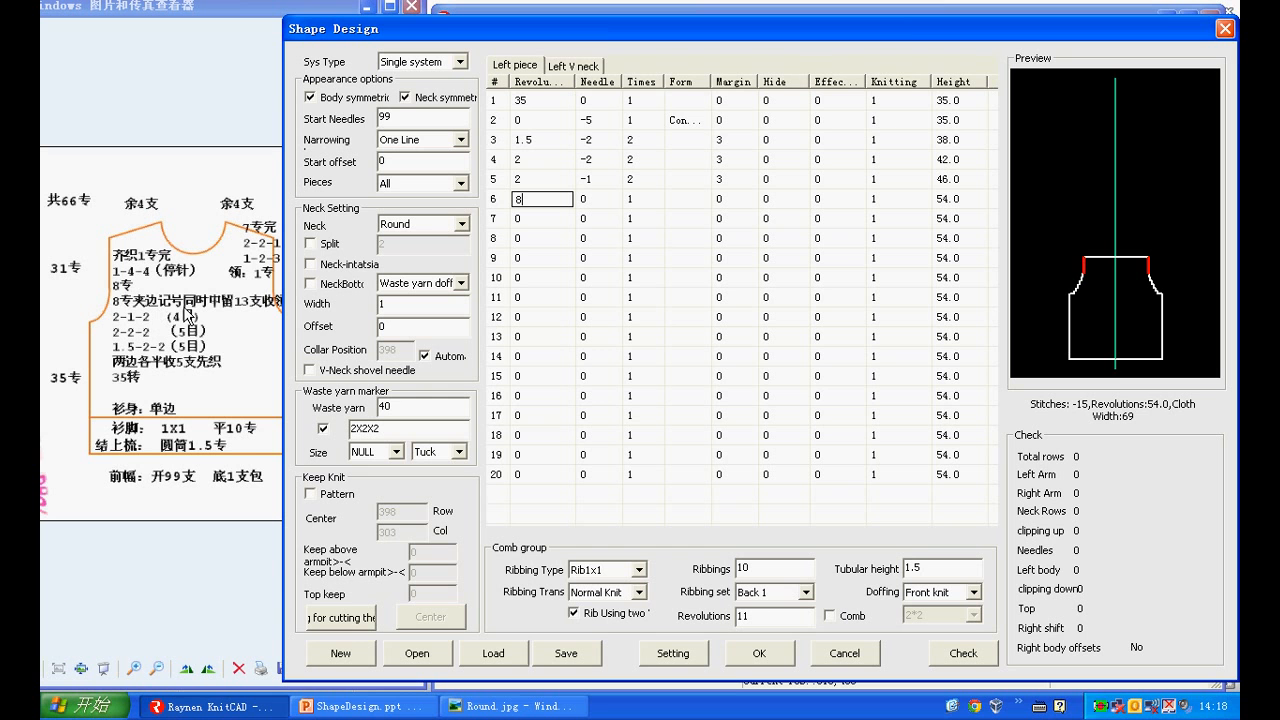
left_click(689, 198)
left_click(701, 199)
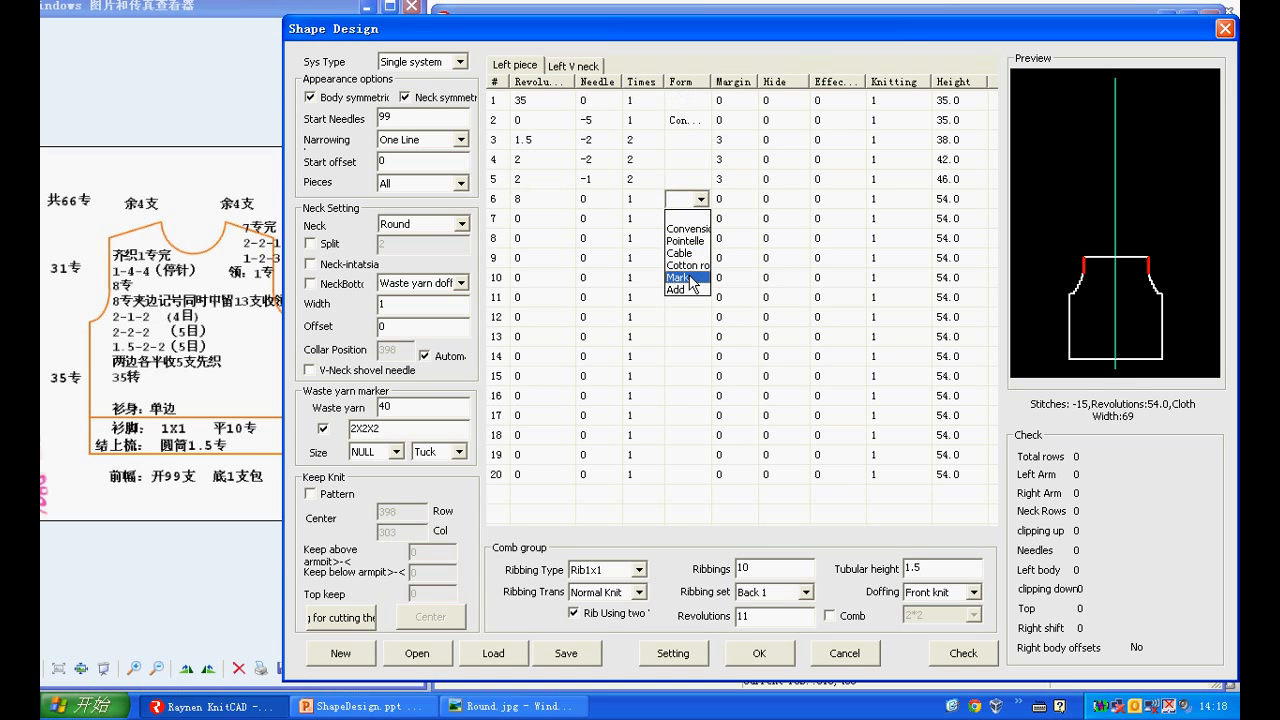
left_click(689, 279)
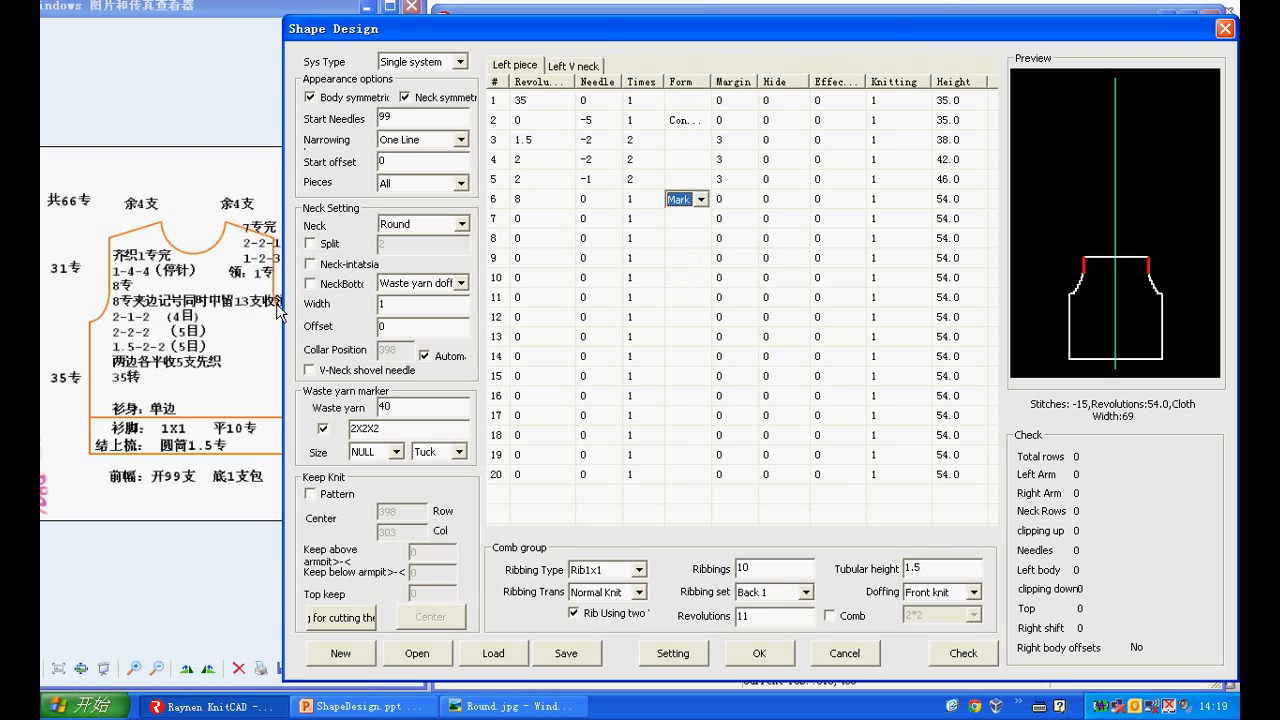
double_click(382, 306)
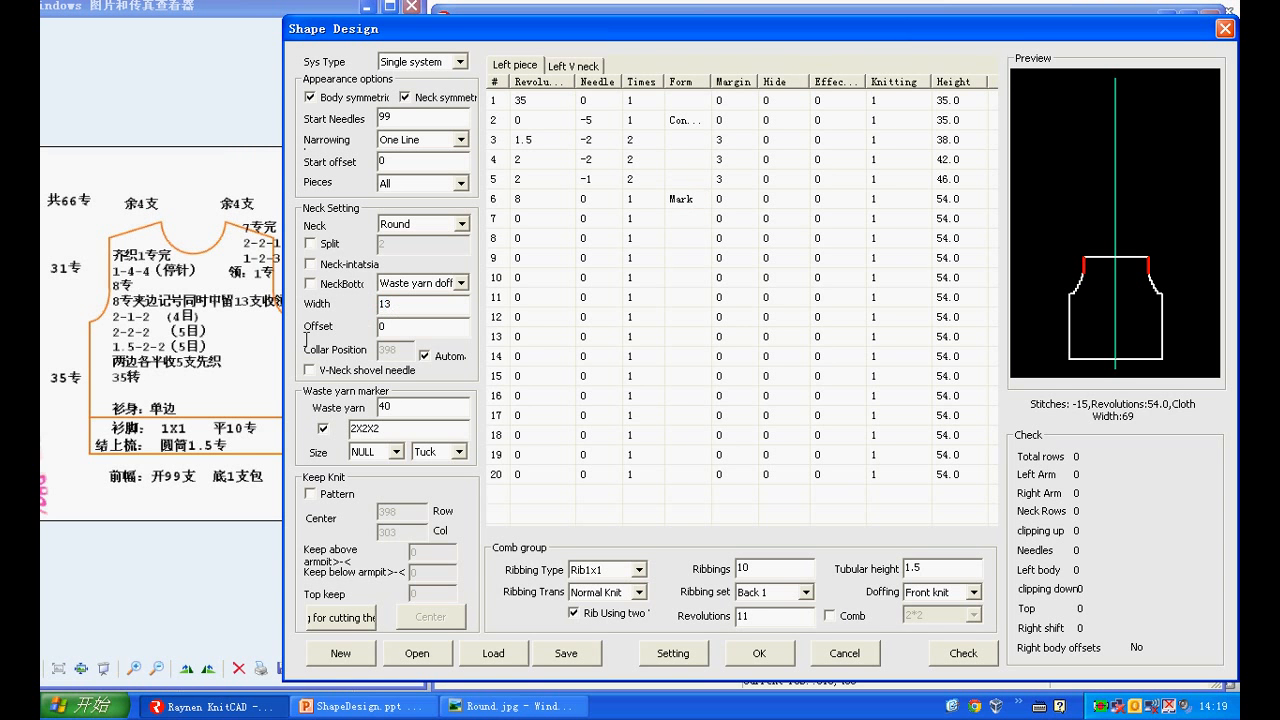
Enter 8 revolutions in row 7 and needle -4 in row 8 of the left piece
left_click(522, 220)
type("8")
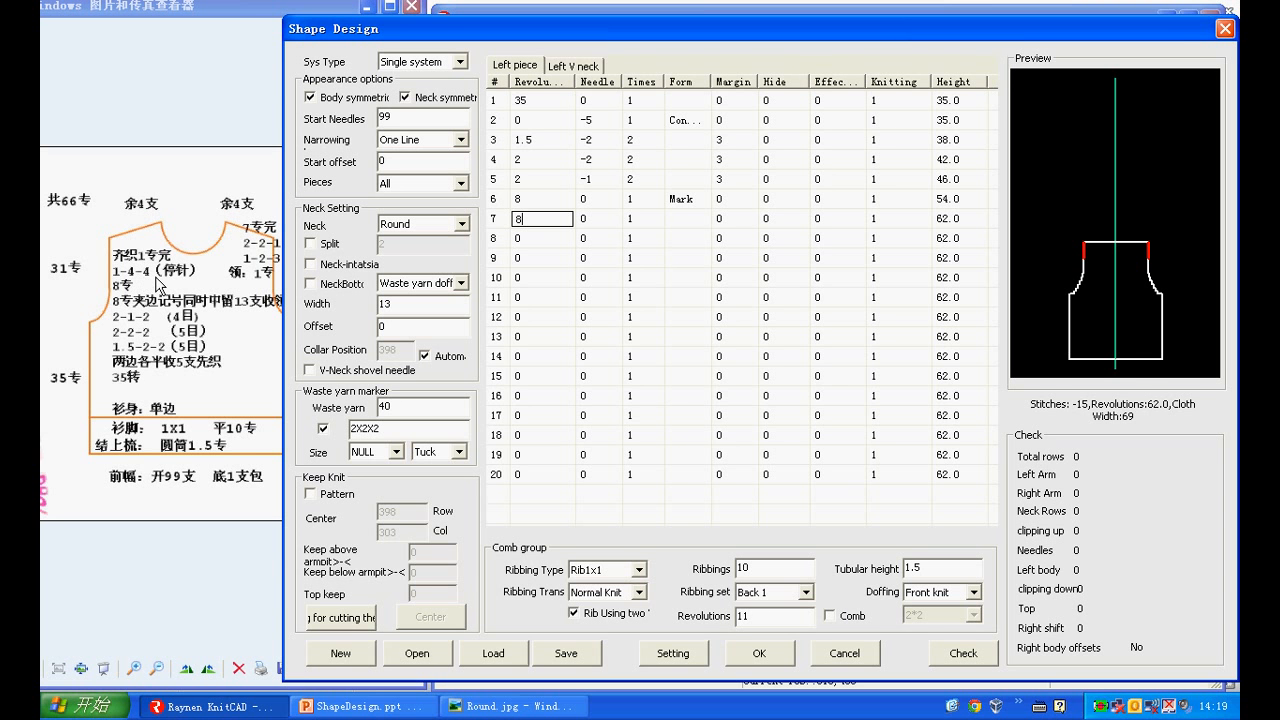
left_click(583, 241)
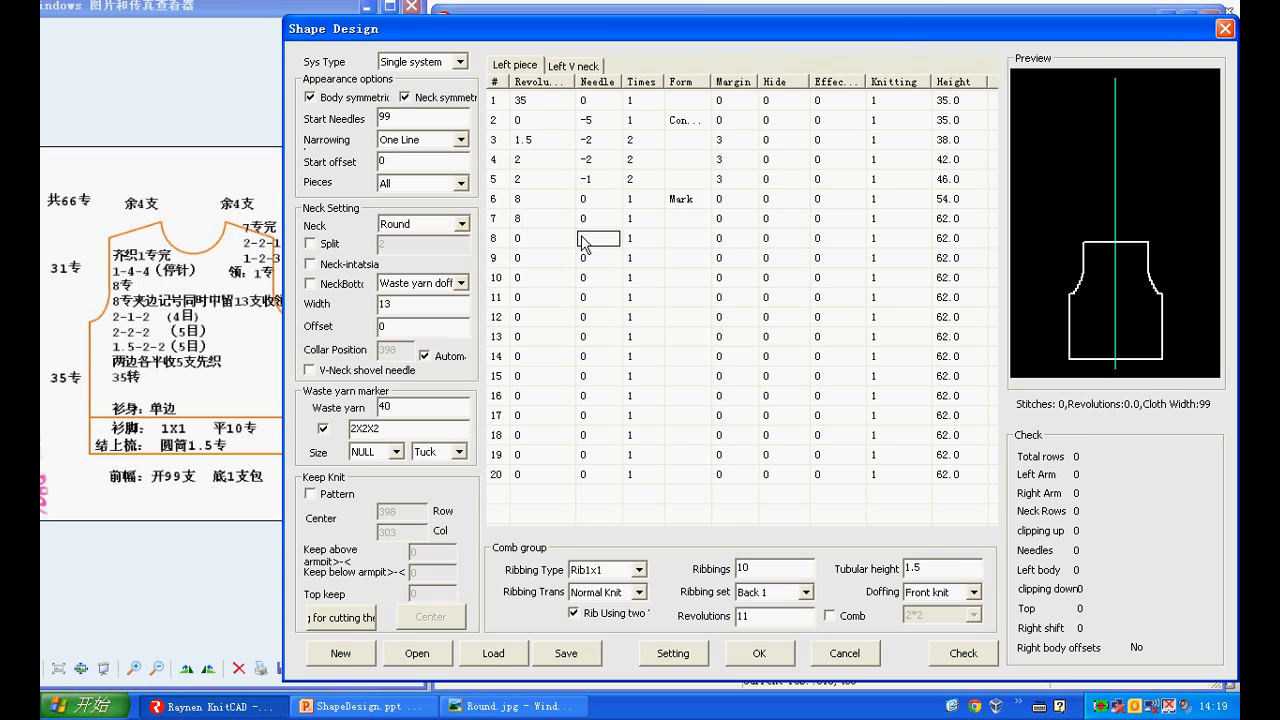
type("-4")
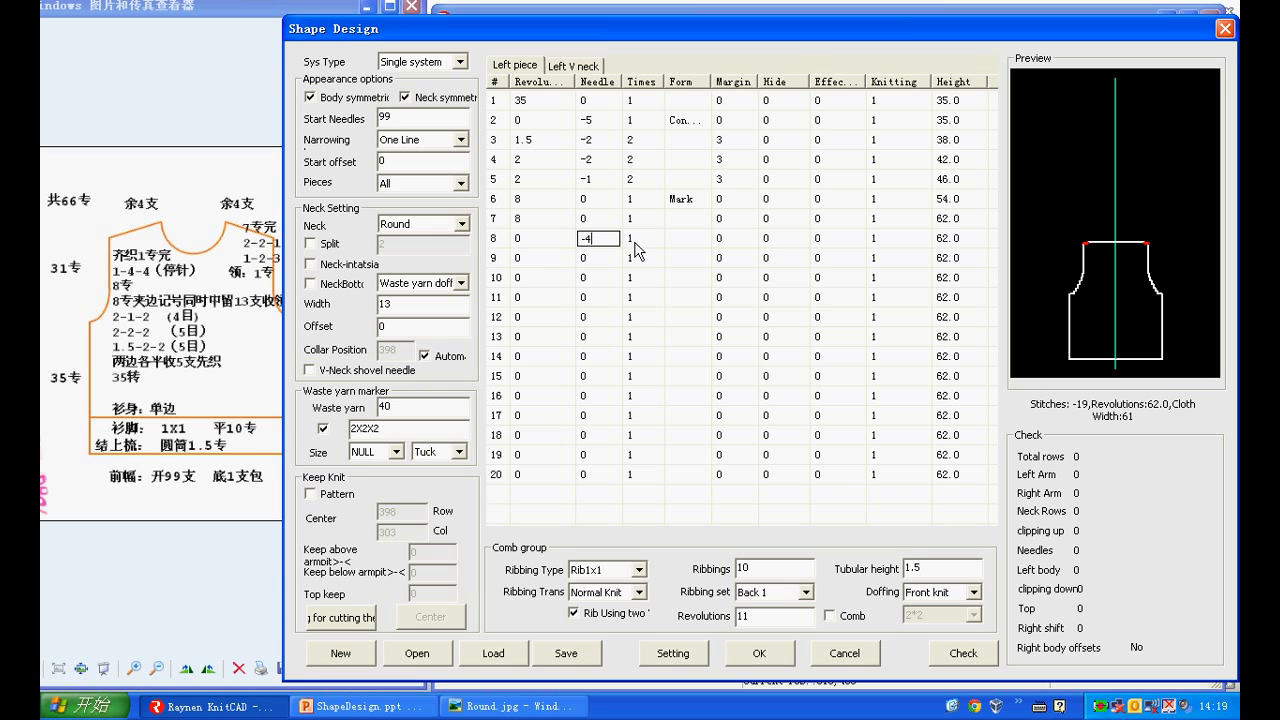
Fill row 9 of the left piece with 1 revolution, needle -4 and 3 times, and enter 1 revolution in row 10
left_click(525, 262)
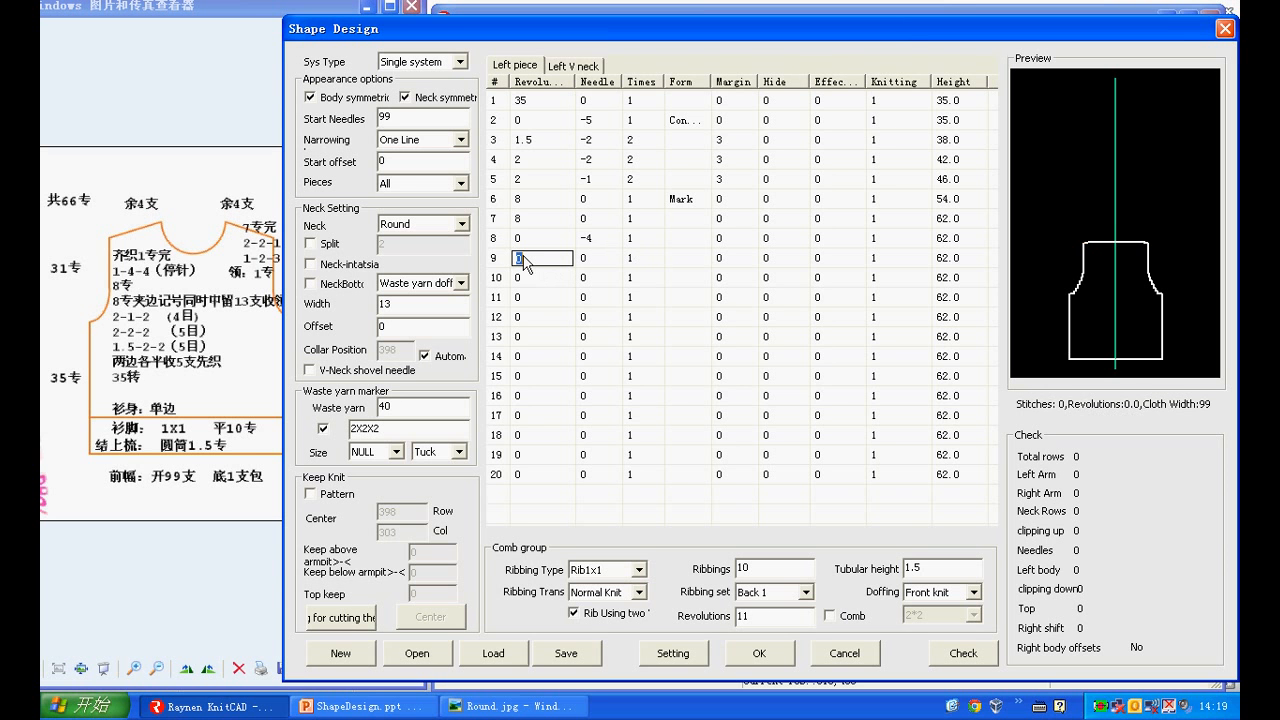
type("1")
left_click(608, 260)
type("-")
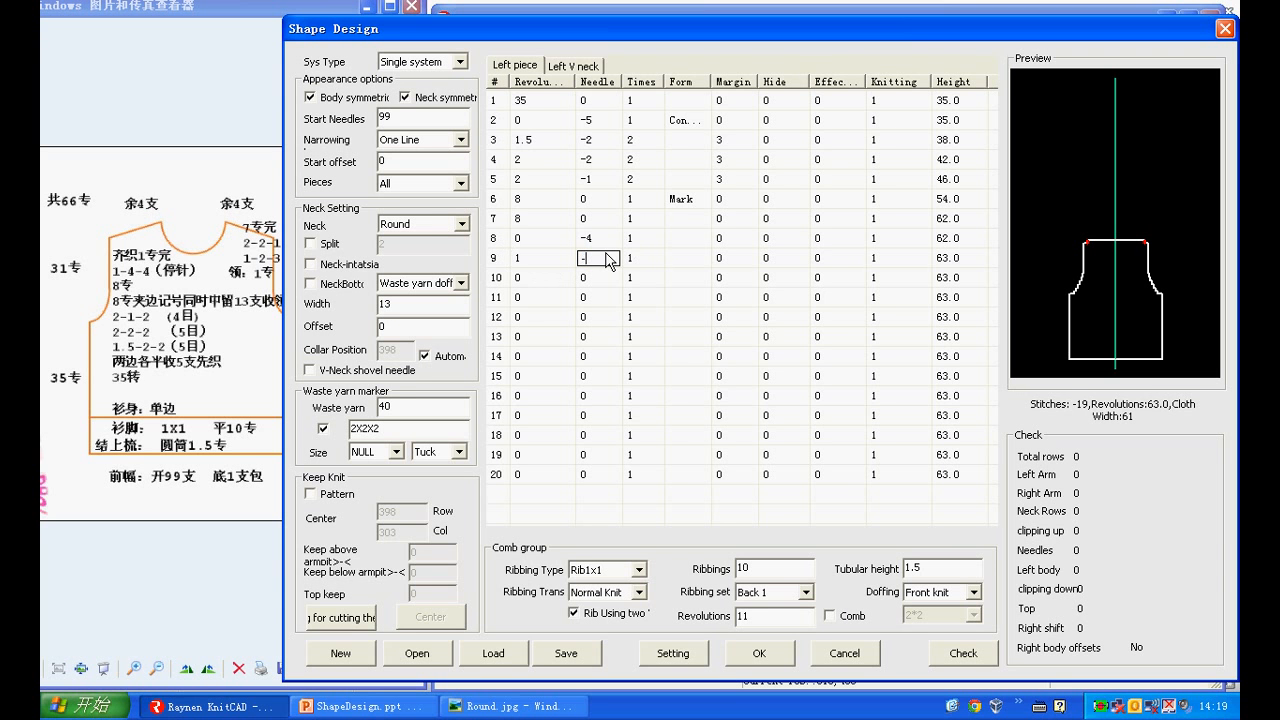
type("4")
left_click(630, 262)
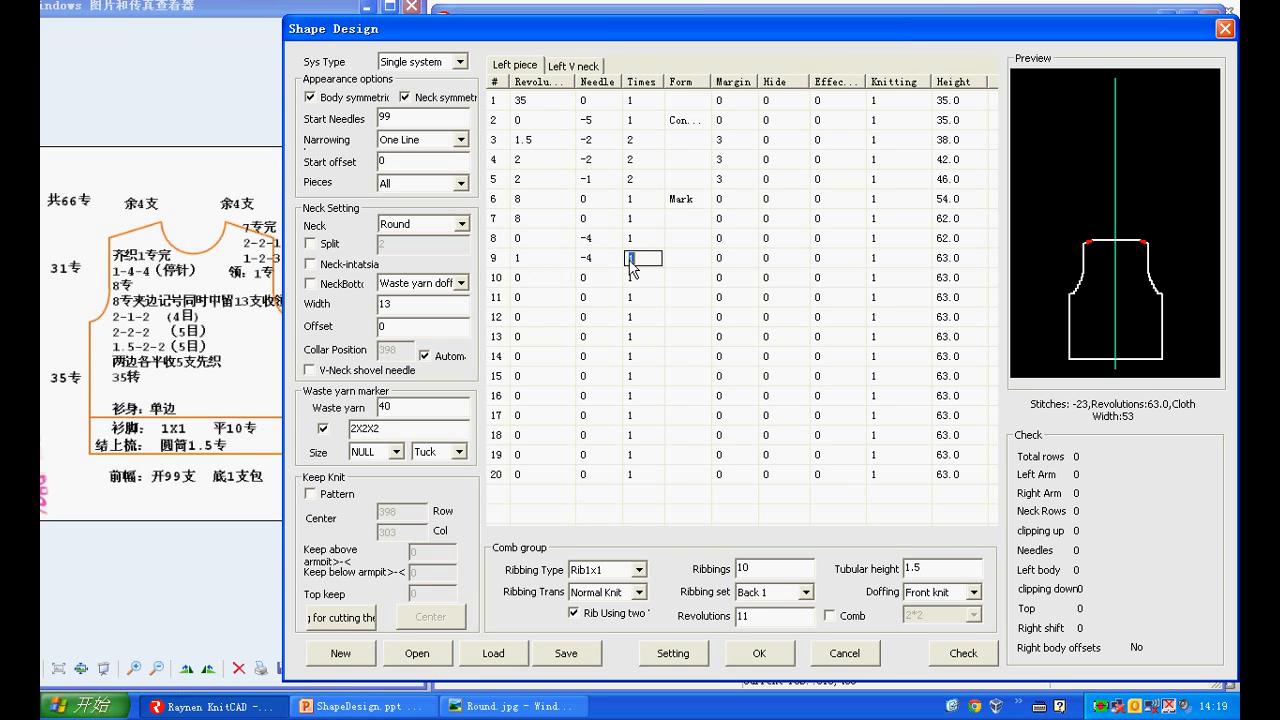
type("3")
left_click(540, 284)
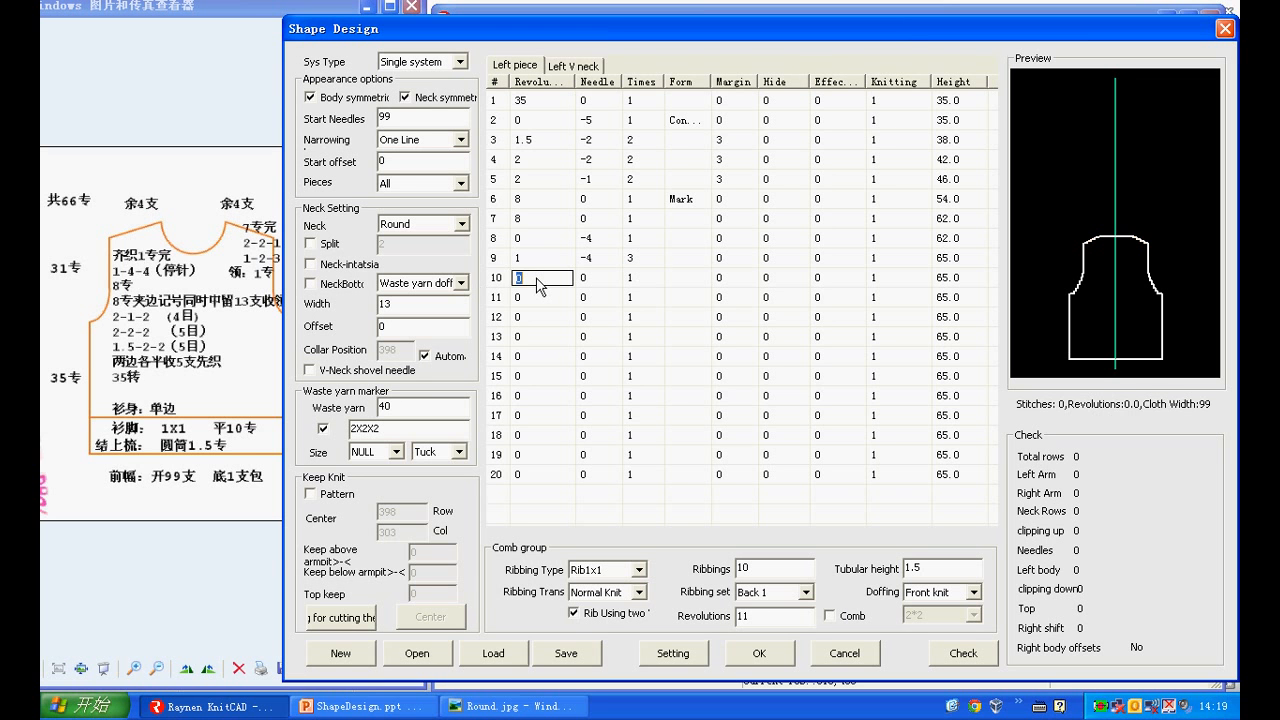
type("1")
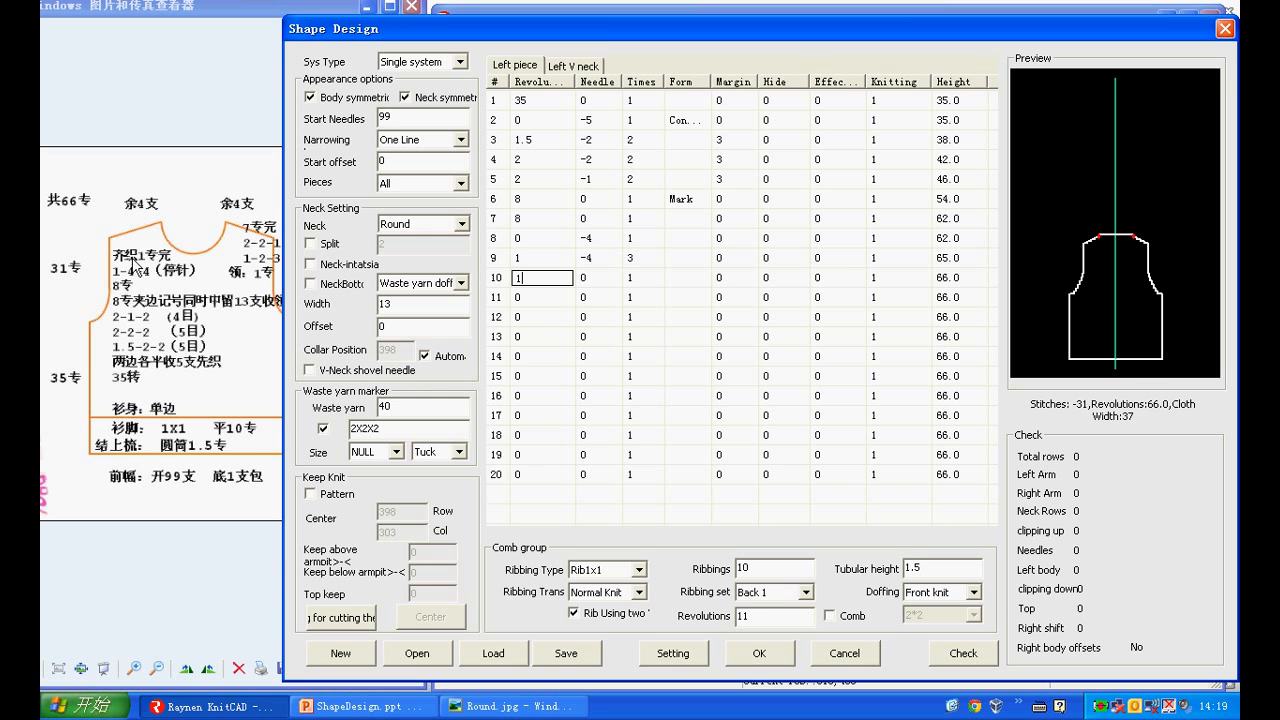
Choose the "Cot..." form for row 8 of the left piece and set the "Effec..." value to 1 in rows 8 through 10
left_click(697, 245)
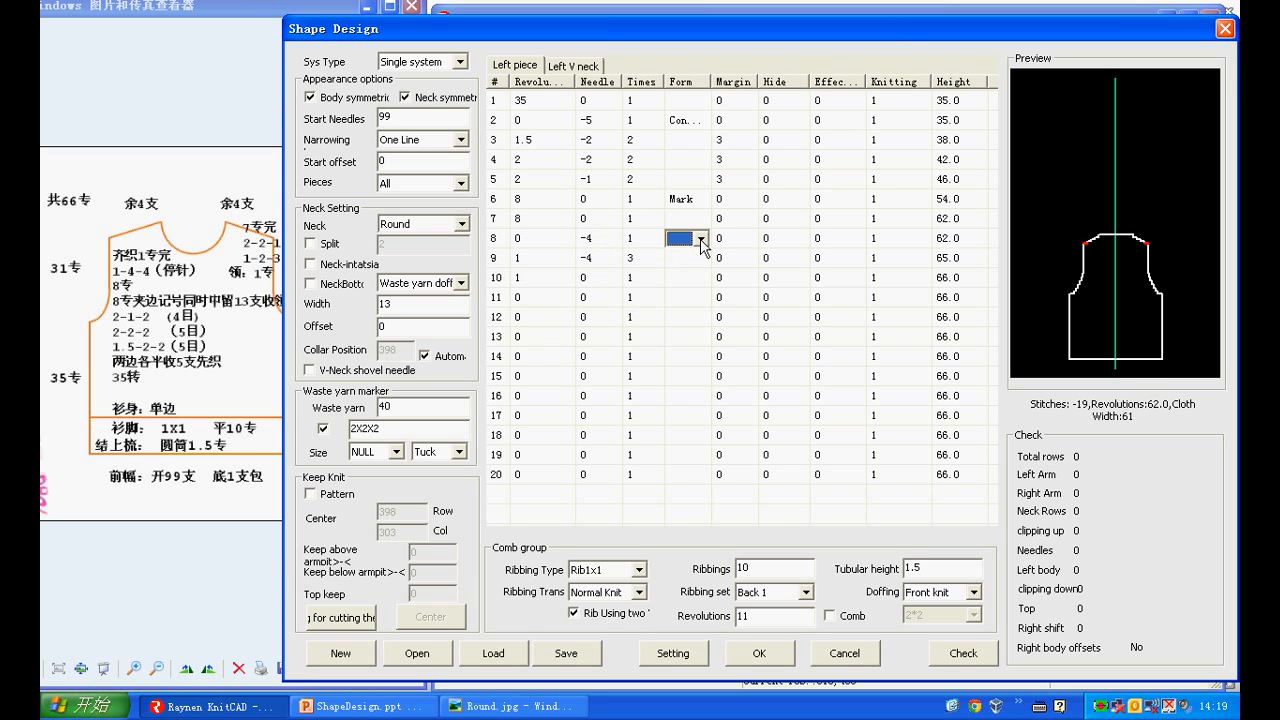
left_click(699, 239)
left_click(689, 305)
left_click(828, 245)
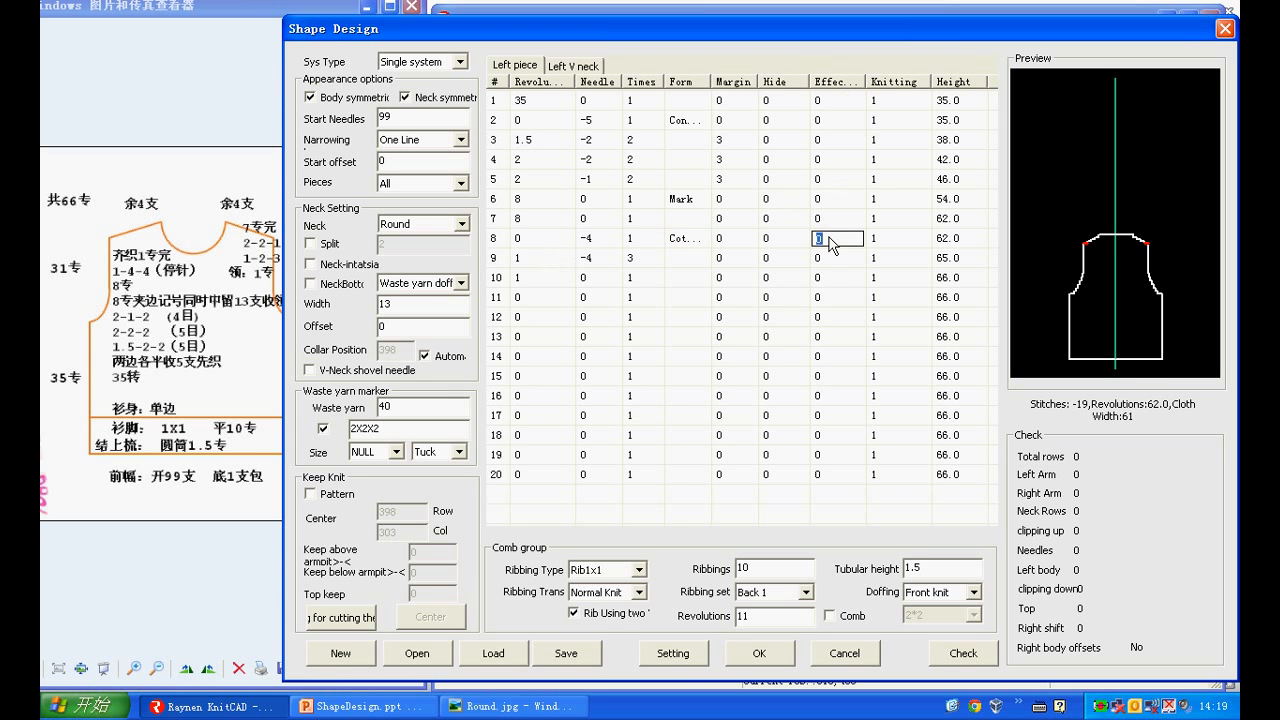
type("1")
left_click(823, 258)
type("1")
left_click(820, 280)
type("1")
Enter 1 revolution in row 1 and needle 2 in row 2 of the left V neck
left_click(590, 68)
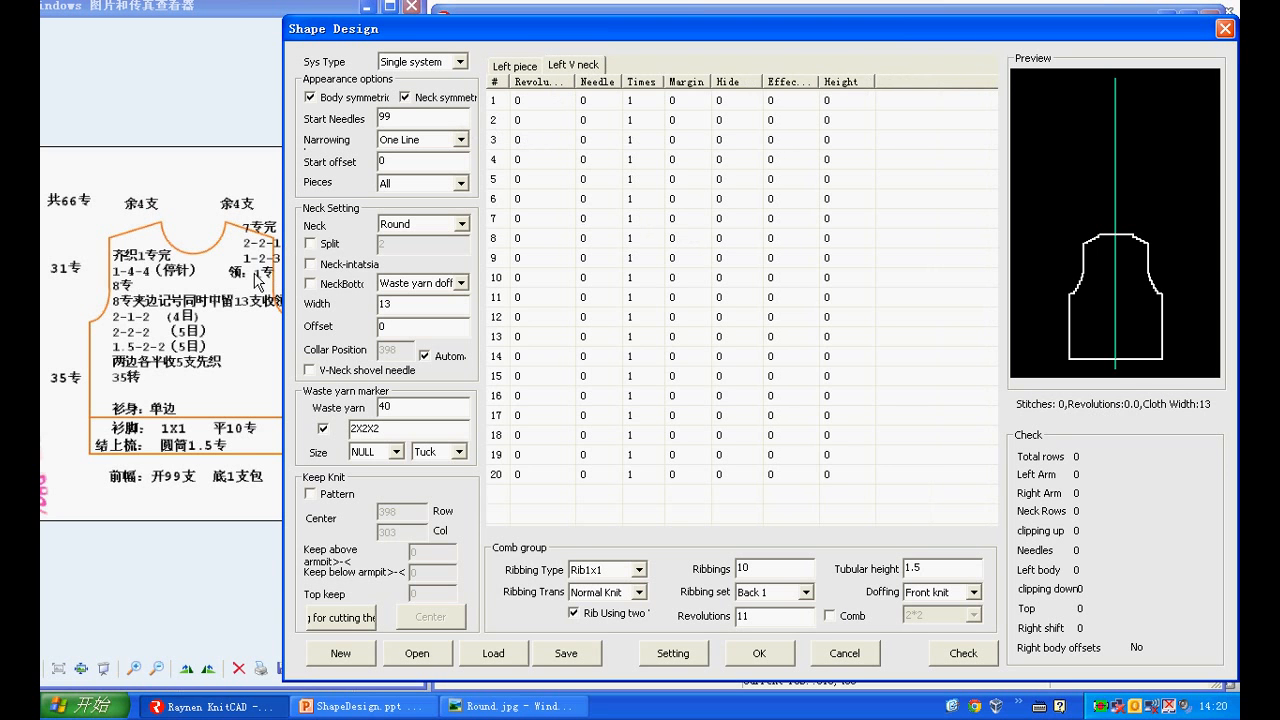
left_click(543, 103)
type("1")
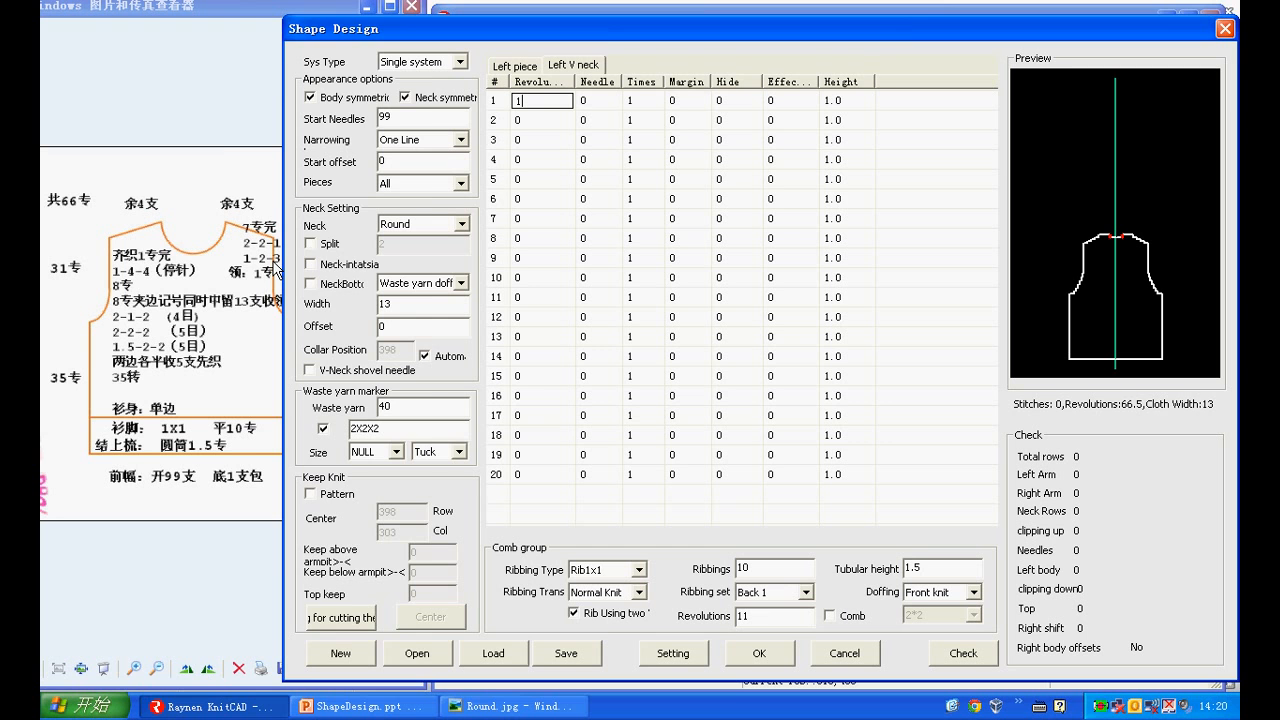
left_click(224, 122)
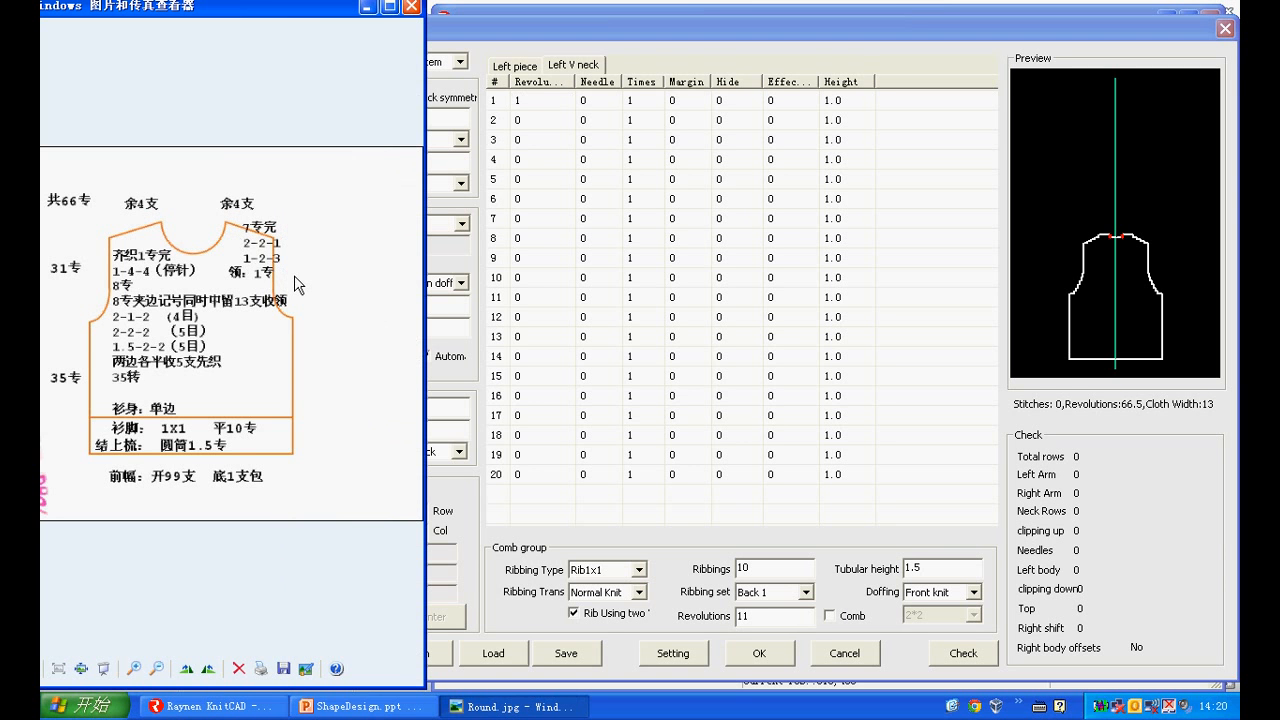
left_click(500, 40)
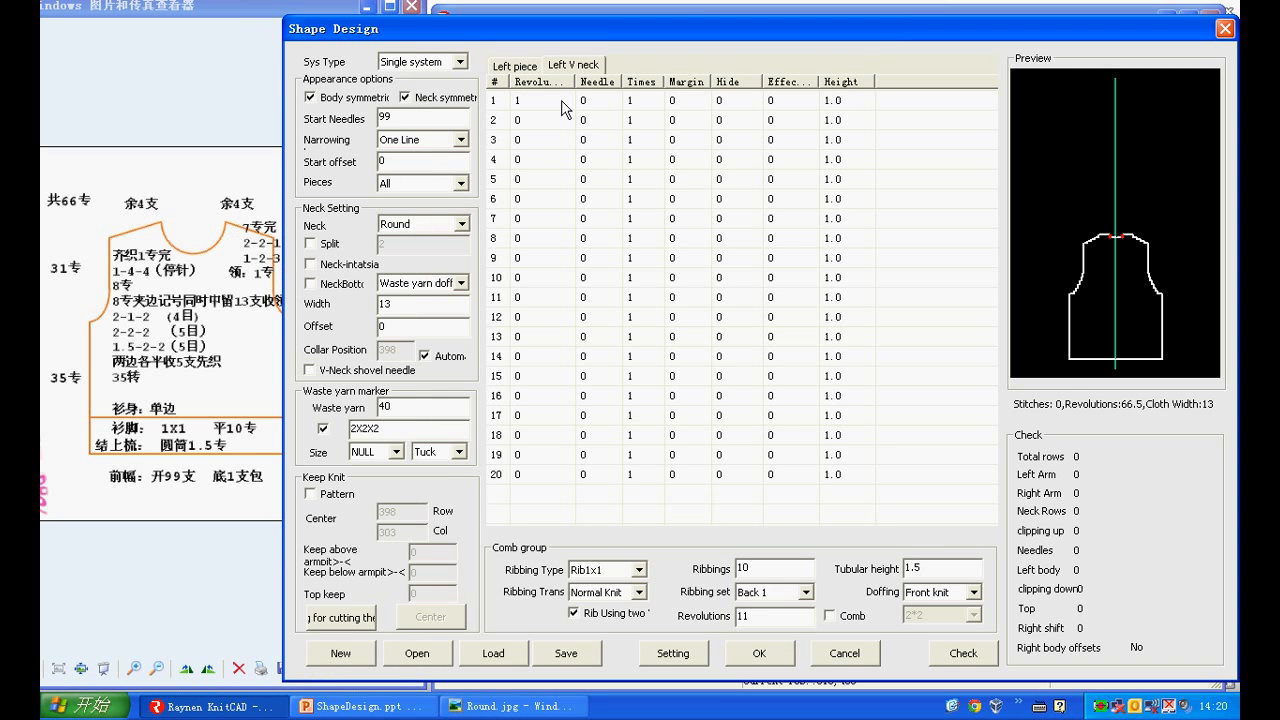
left_click(585, 121)
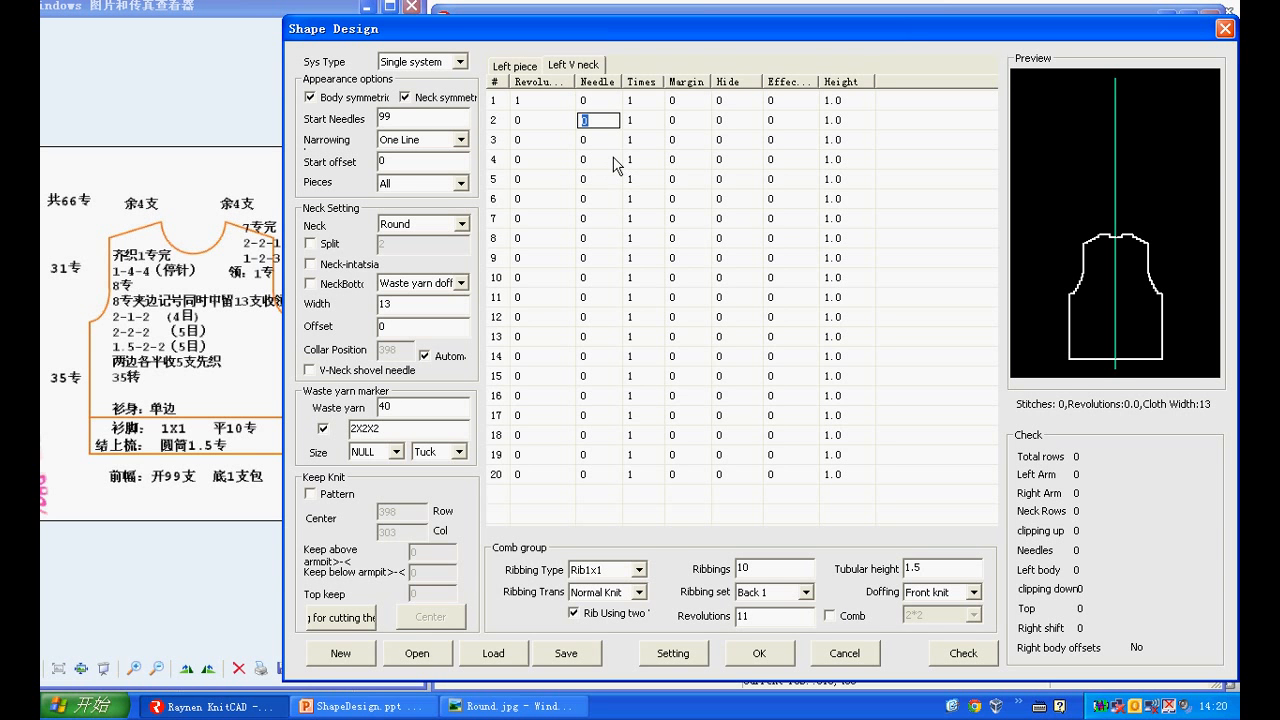
type("2")
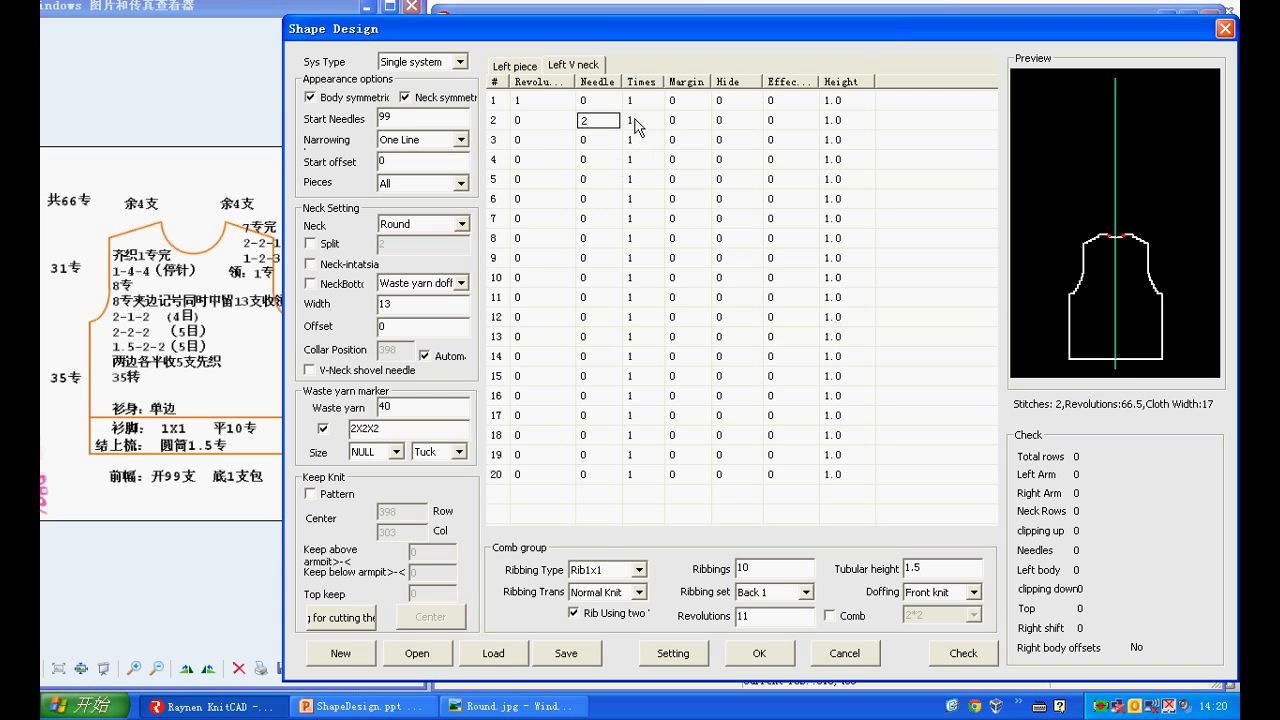
Fill row 3 of the left V neck with 1 revolution, needle 2 and 2 times
left_click(533, 141)
type("1")
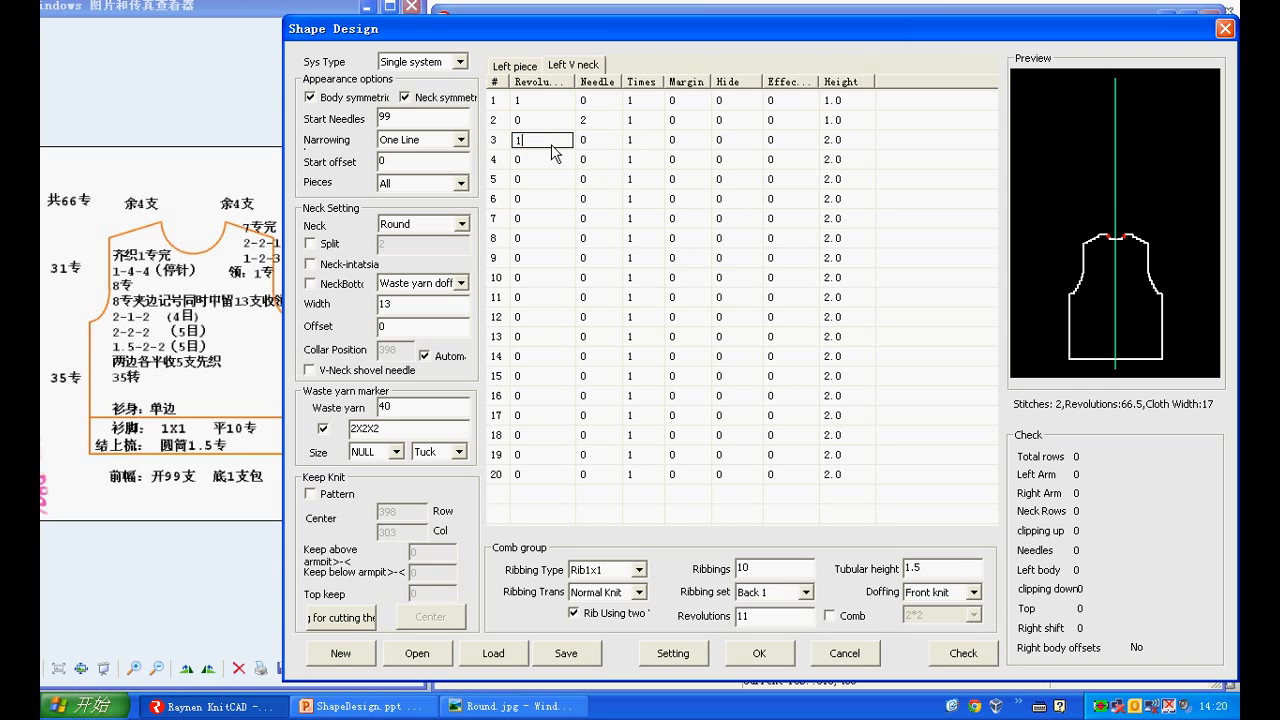
left_click(595, 139)
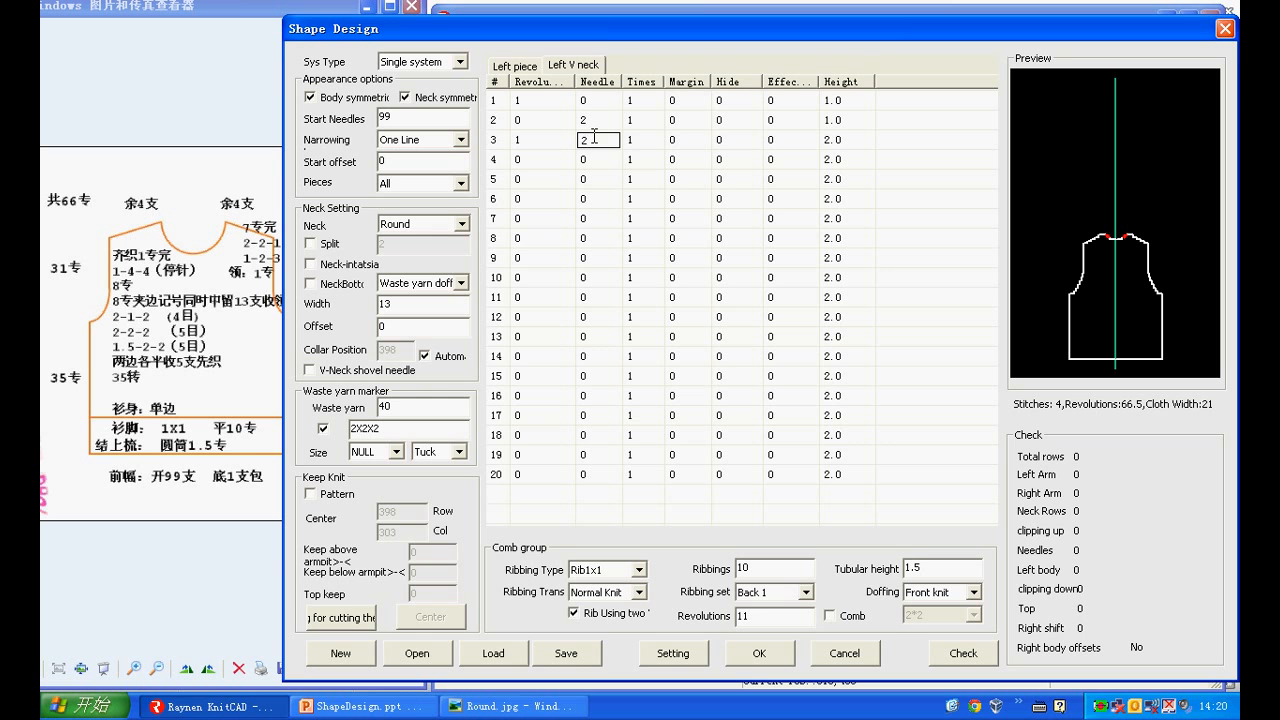
type("2")
left_click(635, 141)
type("2")
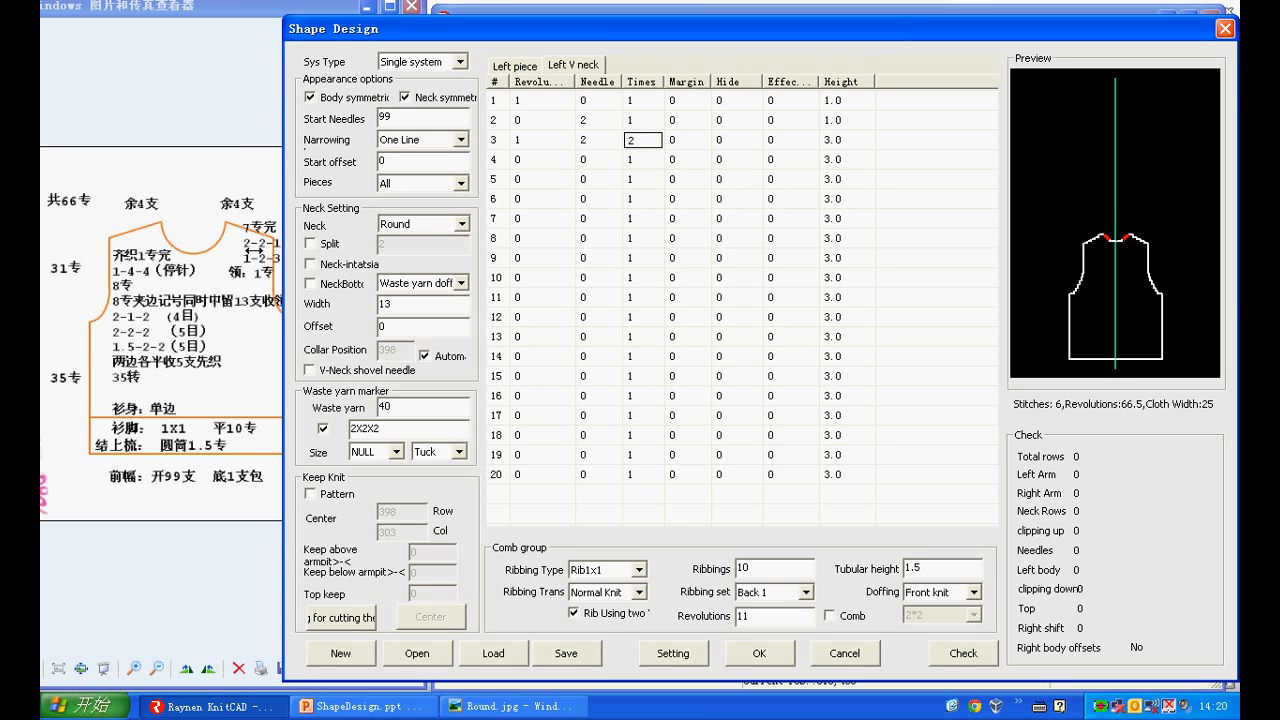
Fill row 4 of the left V neck with 2 revolutions and needle 2
left_click(530, 161)
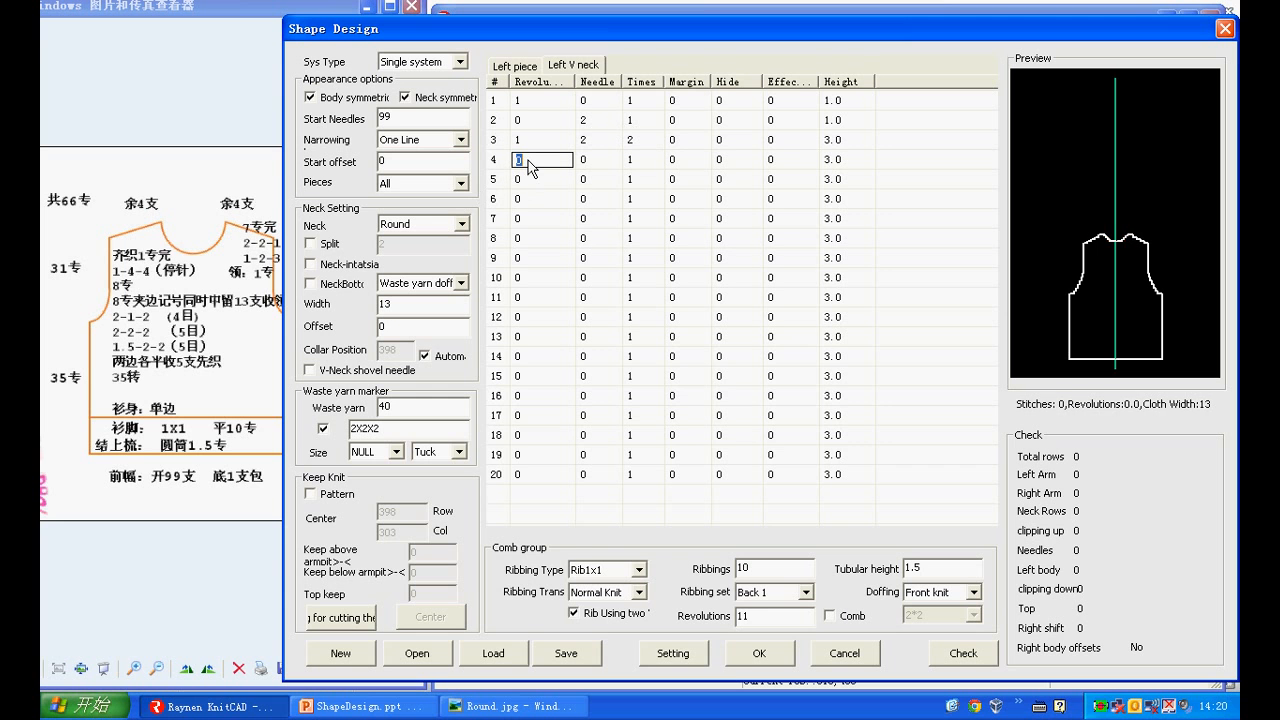
type("2")
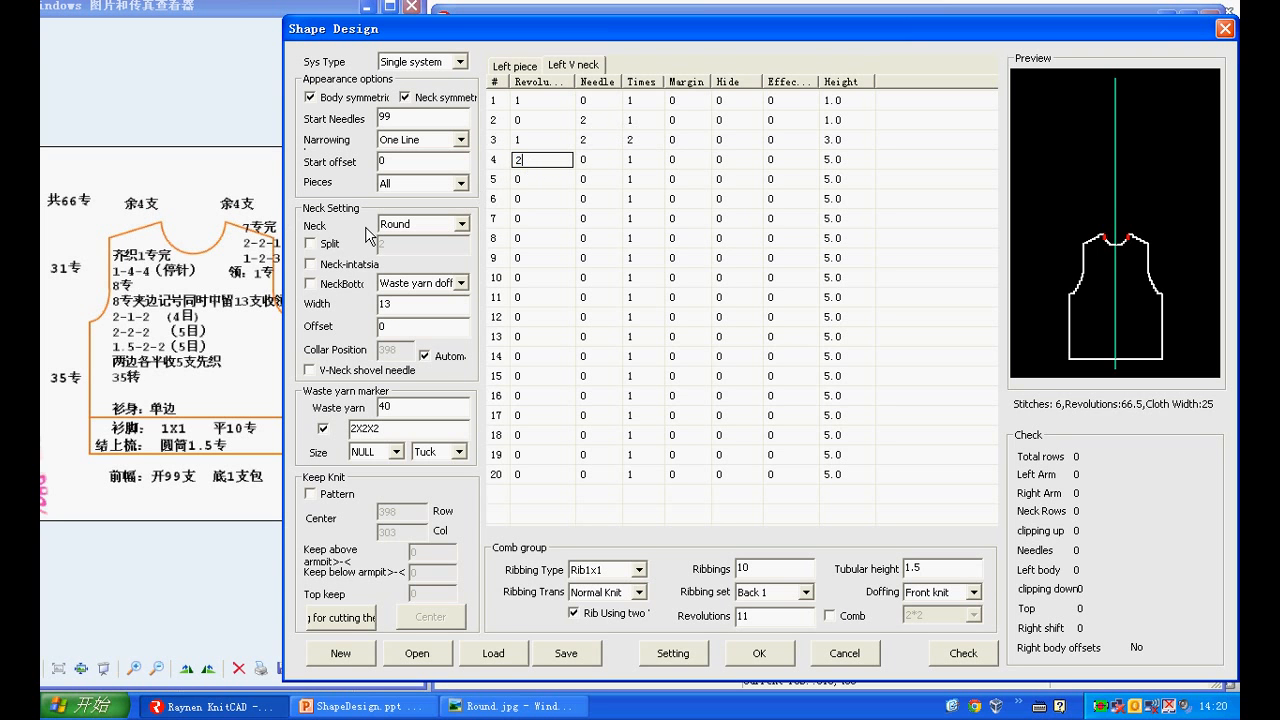
left_click(597, 161)
type("2")
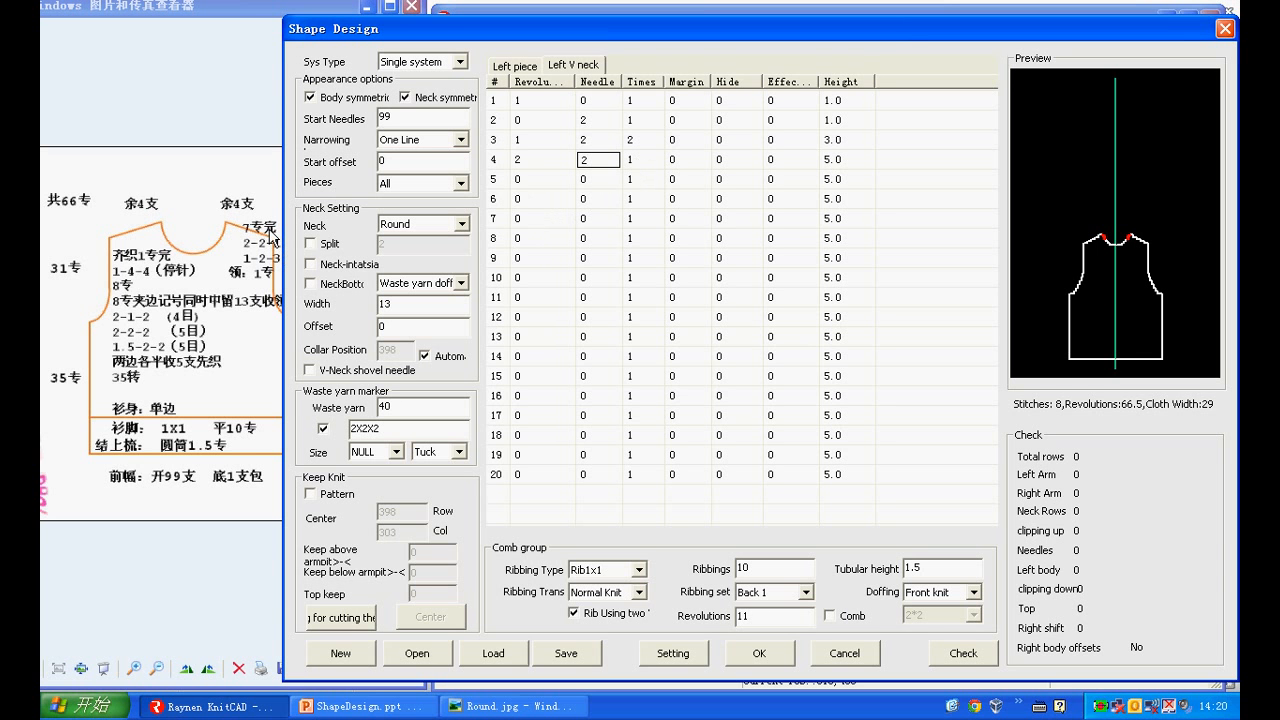
Enter 7 revolutions in row 5 of the left V neck and run the shape check
left_click(521, 181)
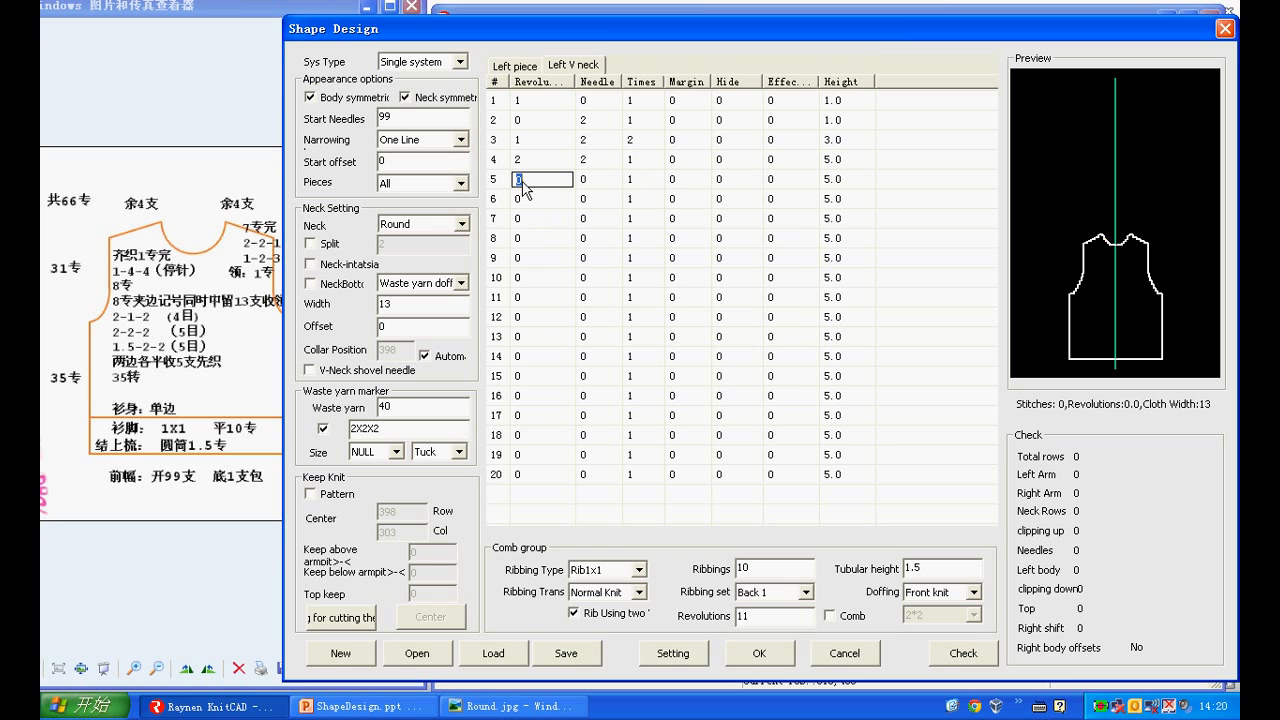
type("7")
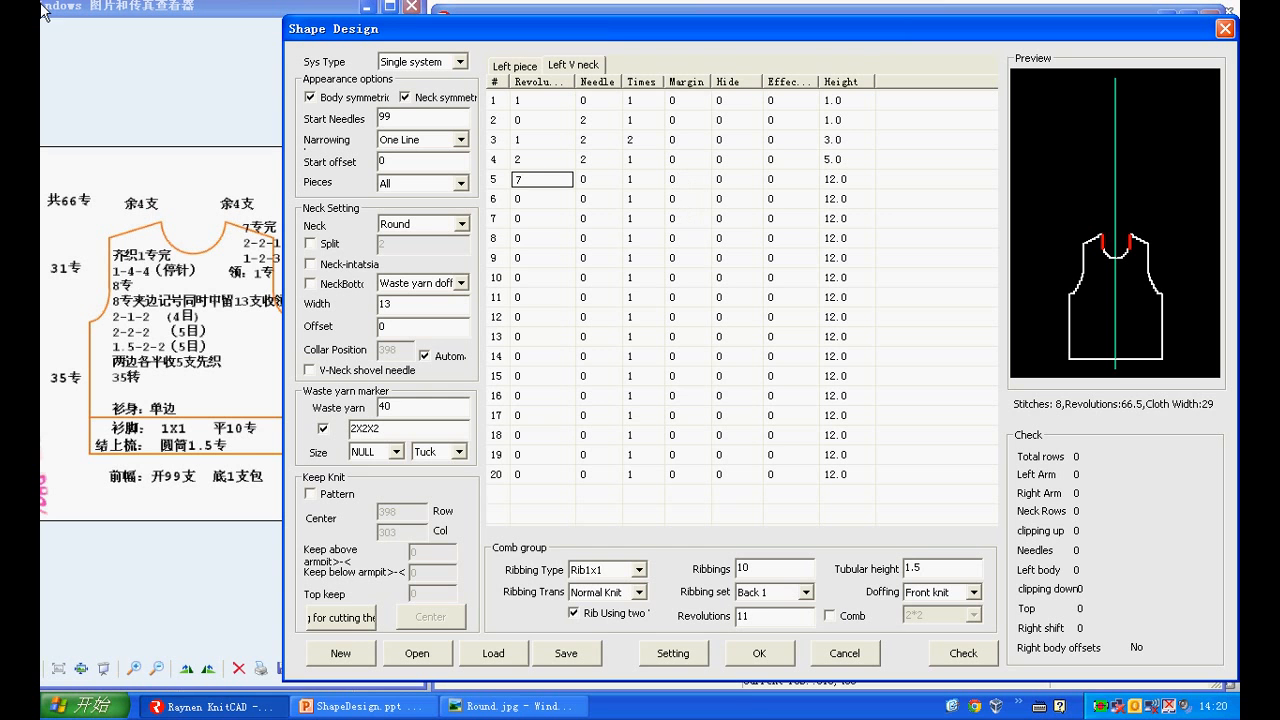
left_click(953, 660)
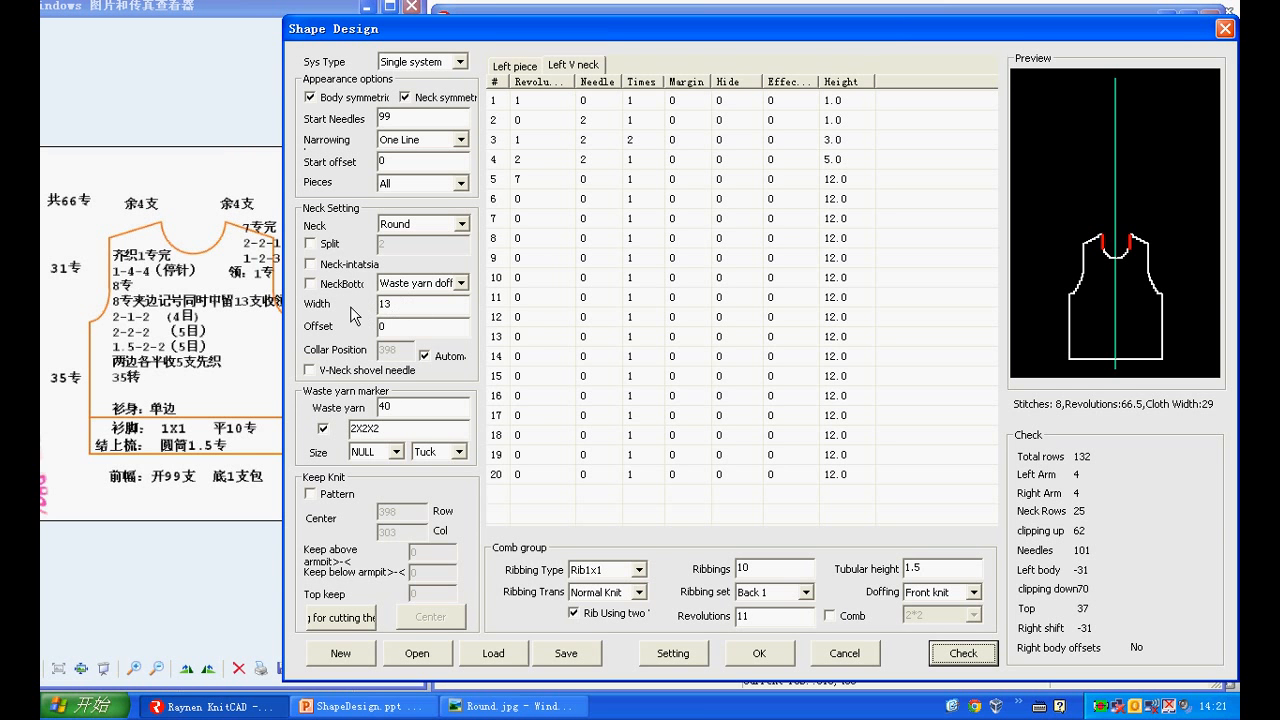
Enable the neck bottom option with Waste yarn doffing and use Split rather than Neck-intarsia in the neck settings
left_click(310, 284)
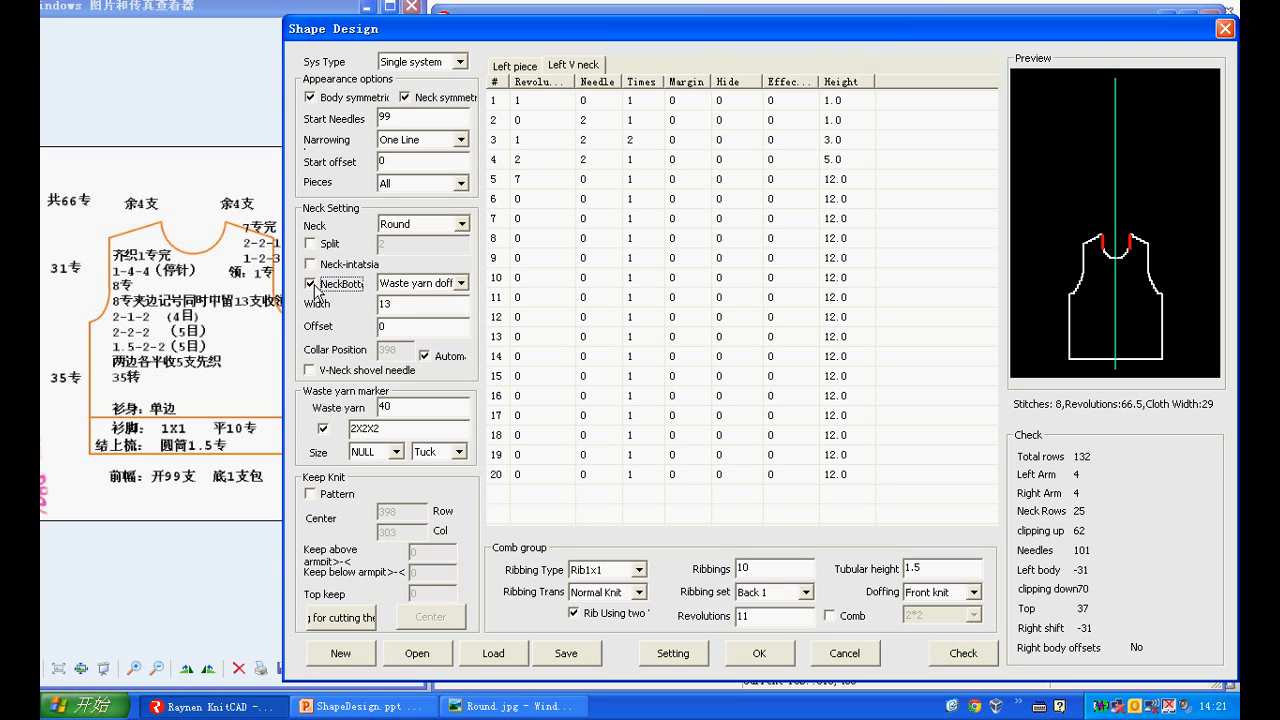
left_click(463, 284)
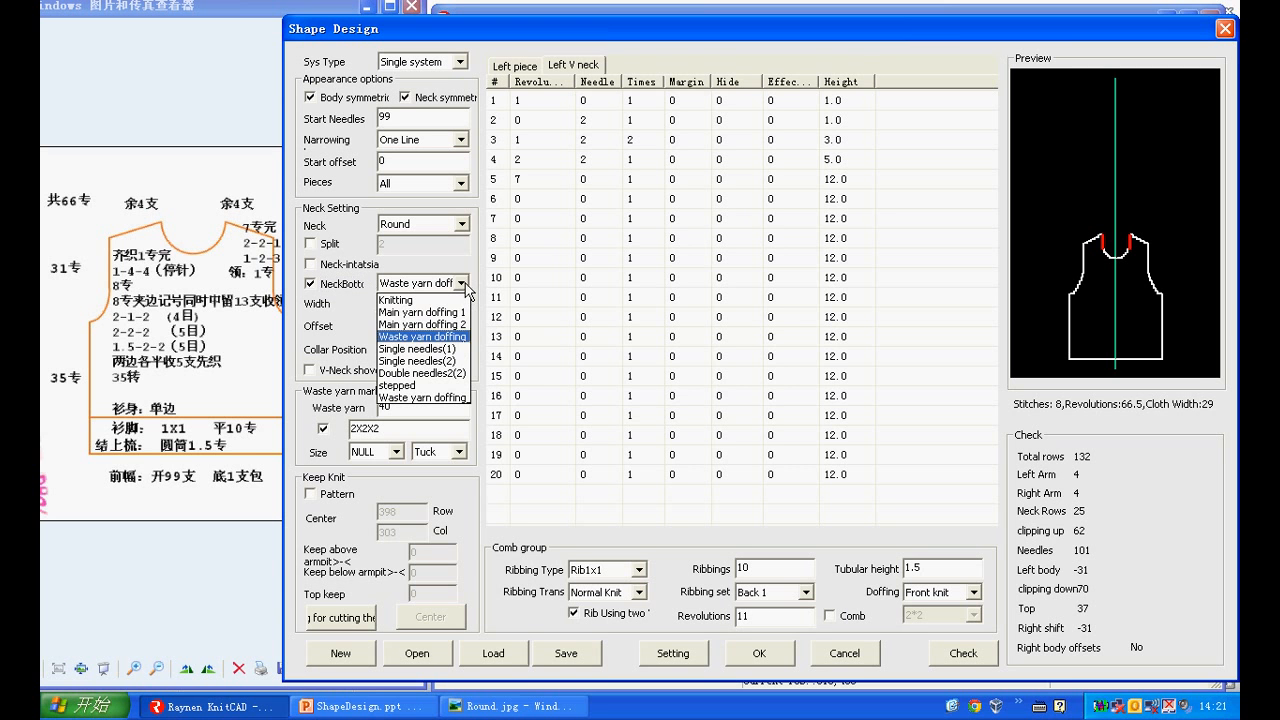
left_click(457, 339)
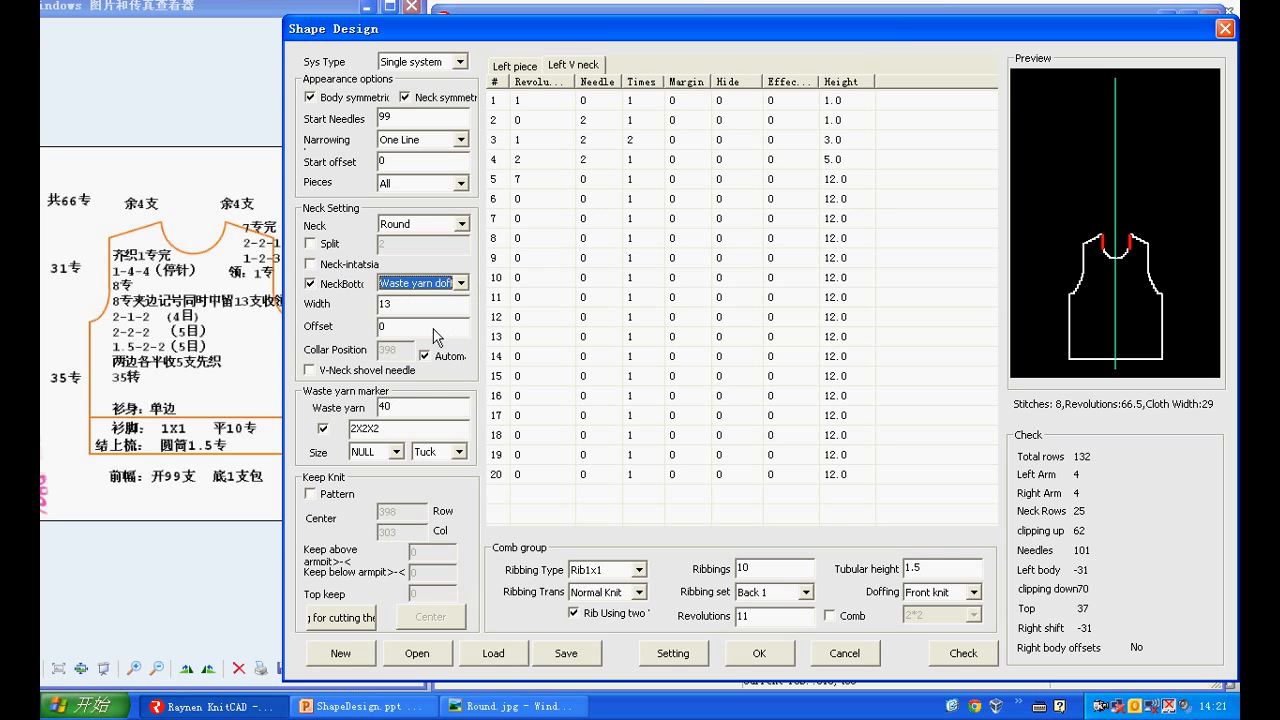
left_click(312, 244)
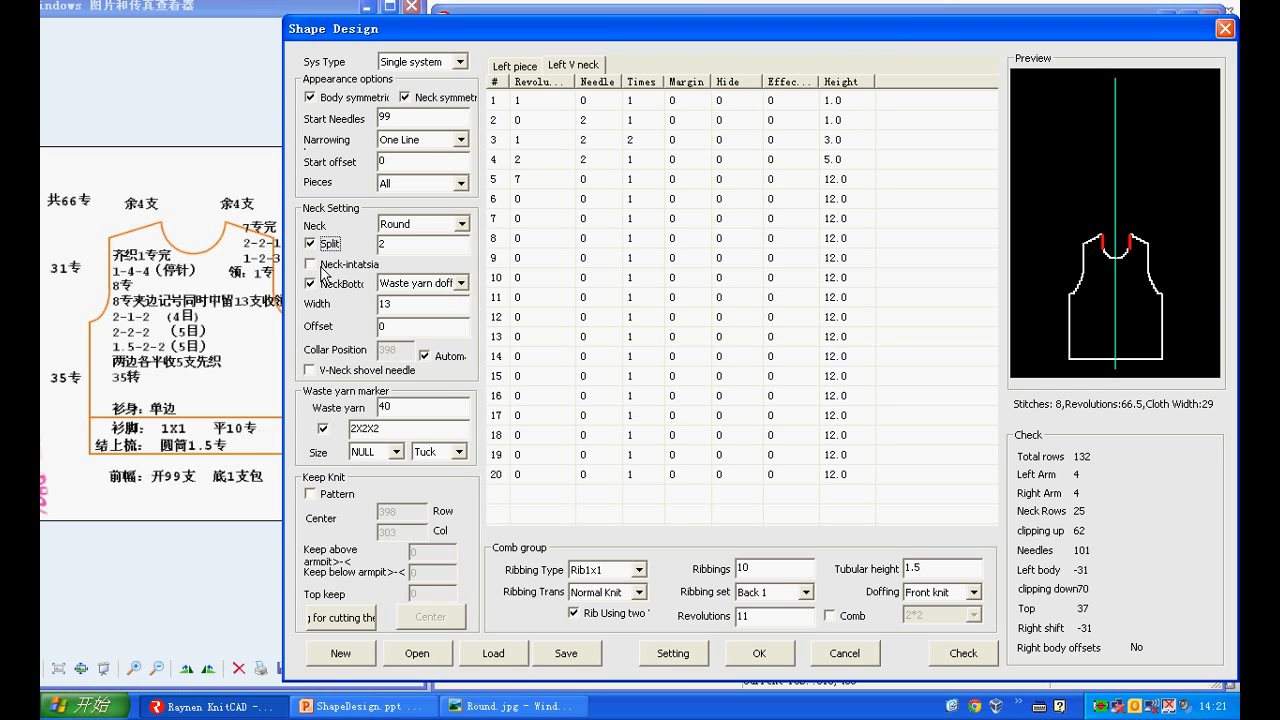
left_click(321, 265)
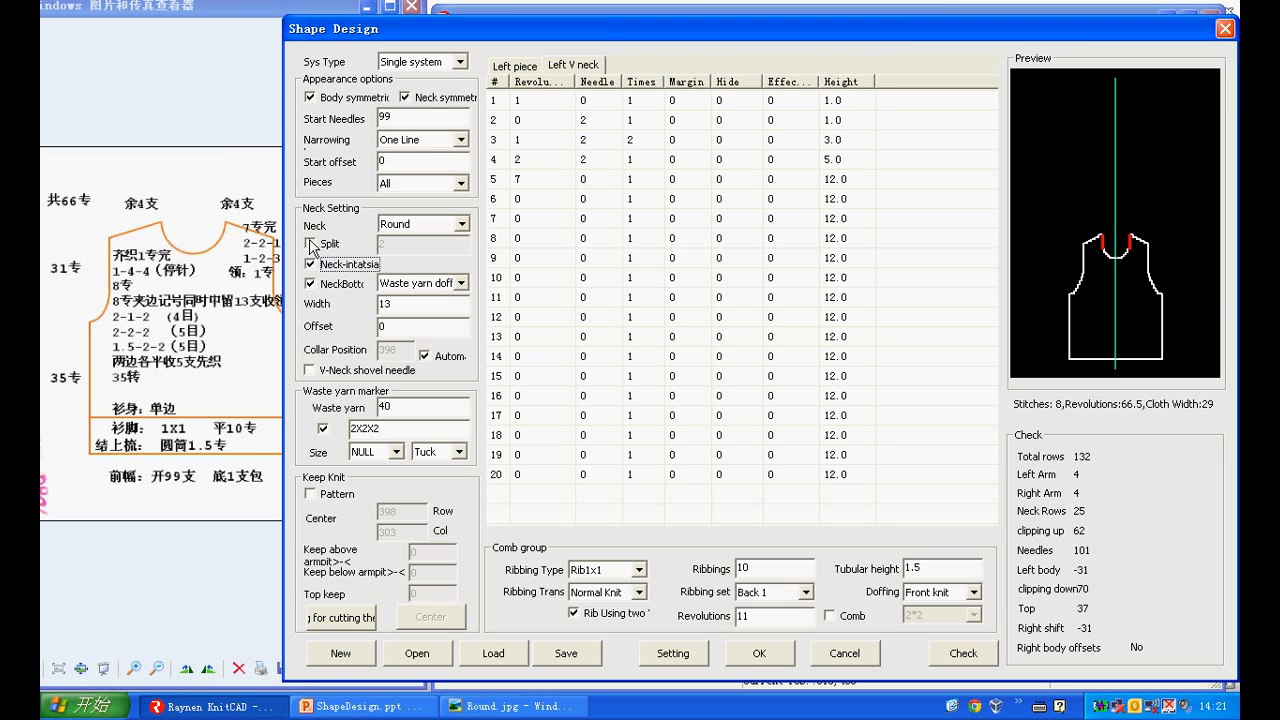
left_click(312, 244)
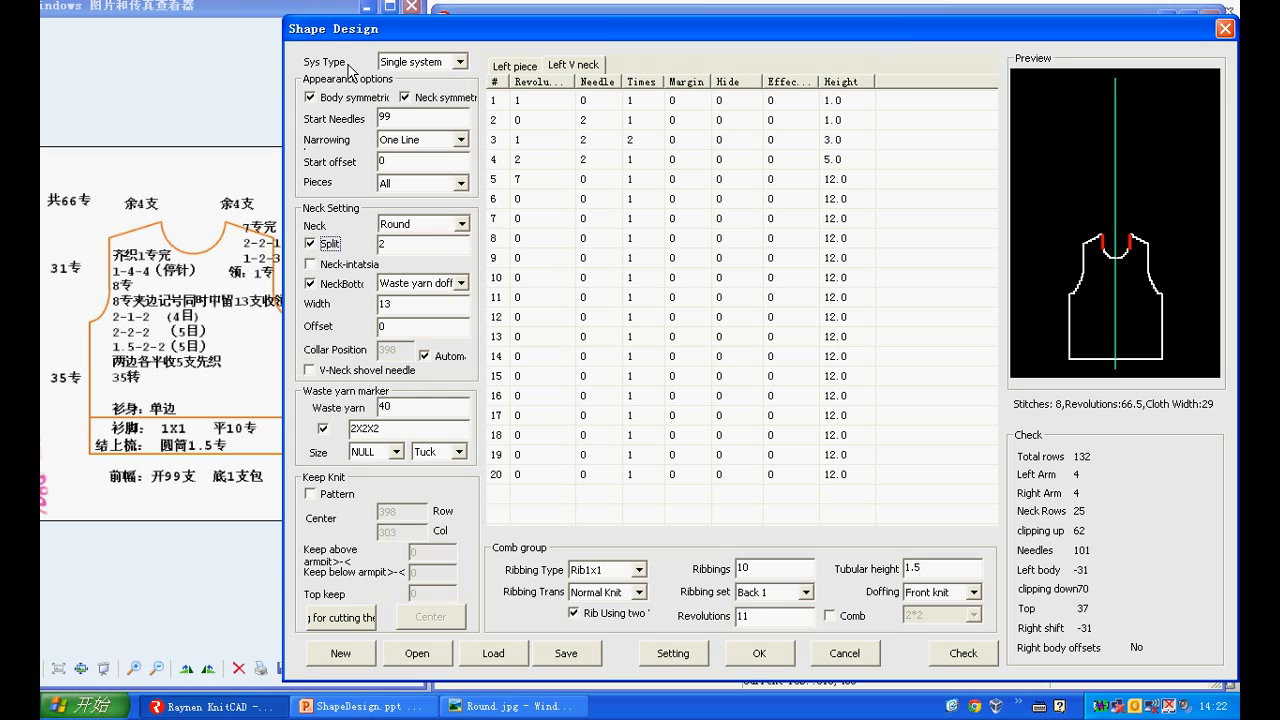
Change the system type to Multisystem and the comb group's doffing to Front Doffing
left_click(445, 64)
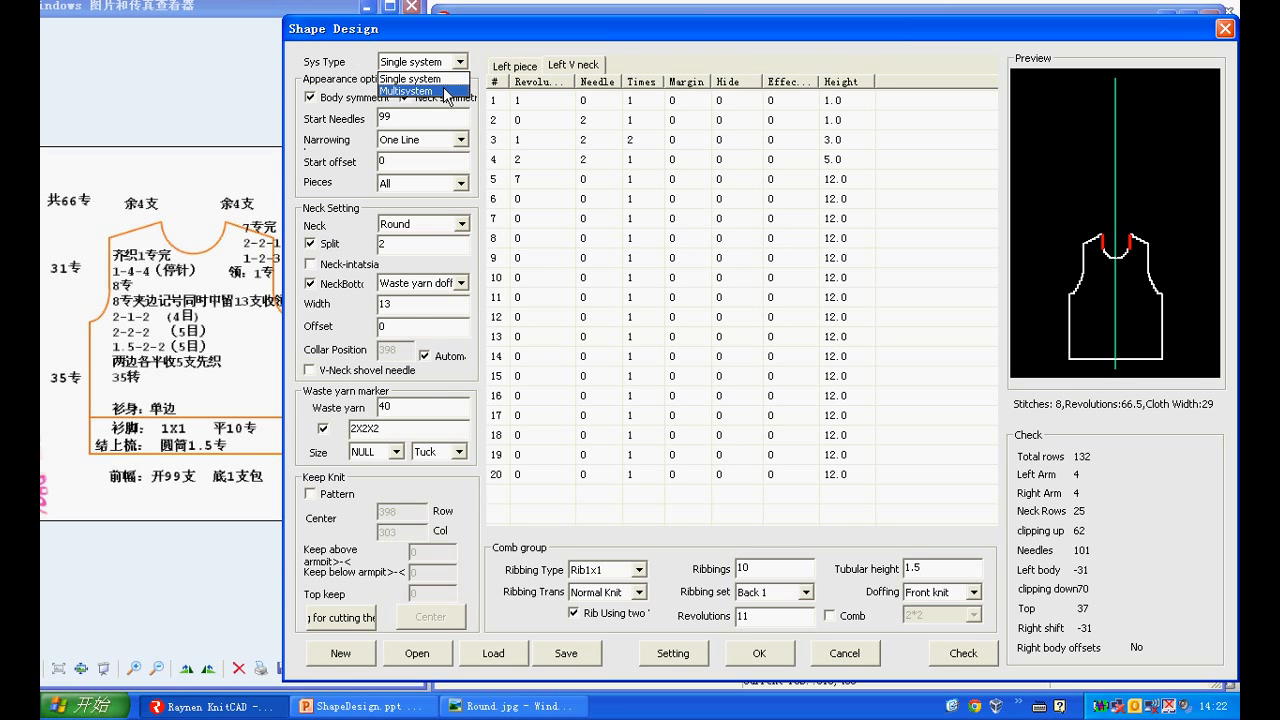
left_click(445, 92)
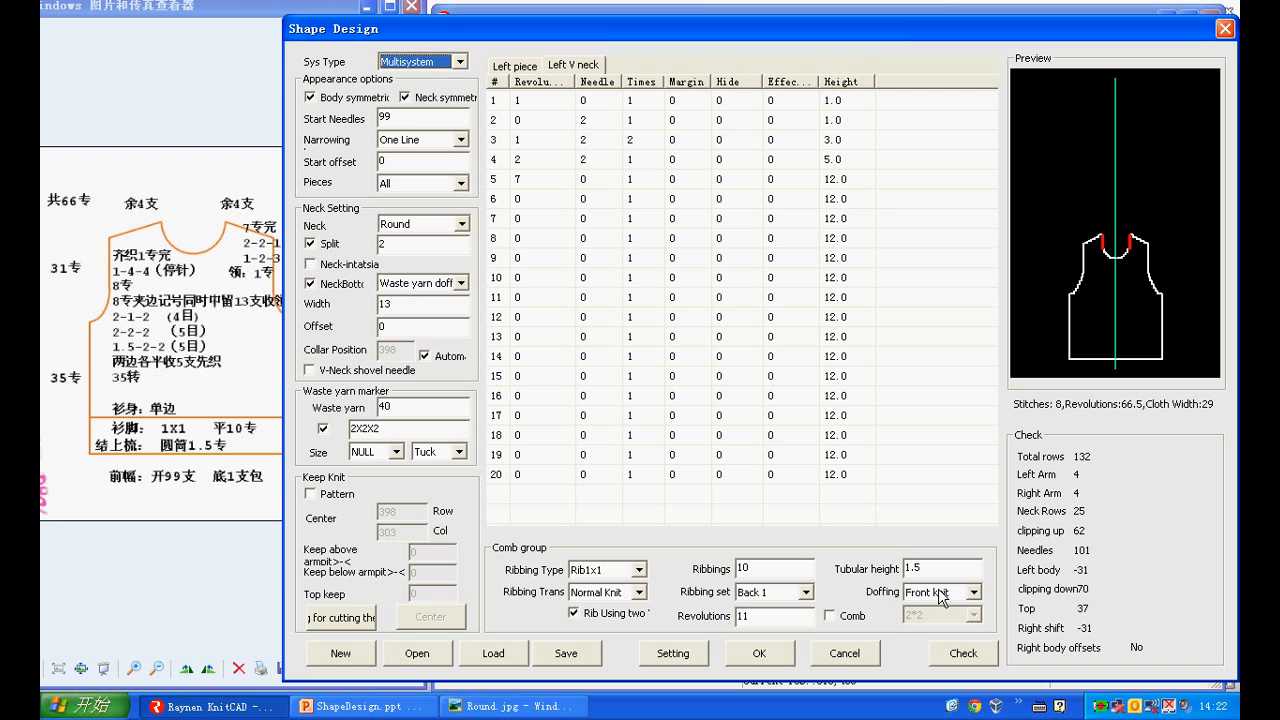
left_click(971, 592)
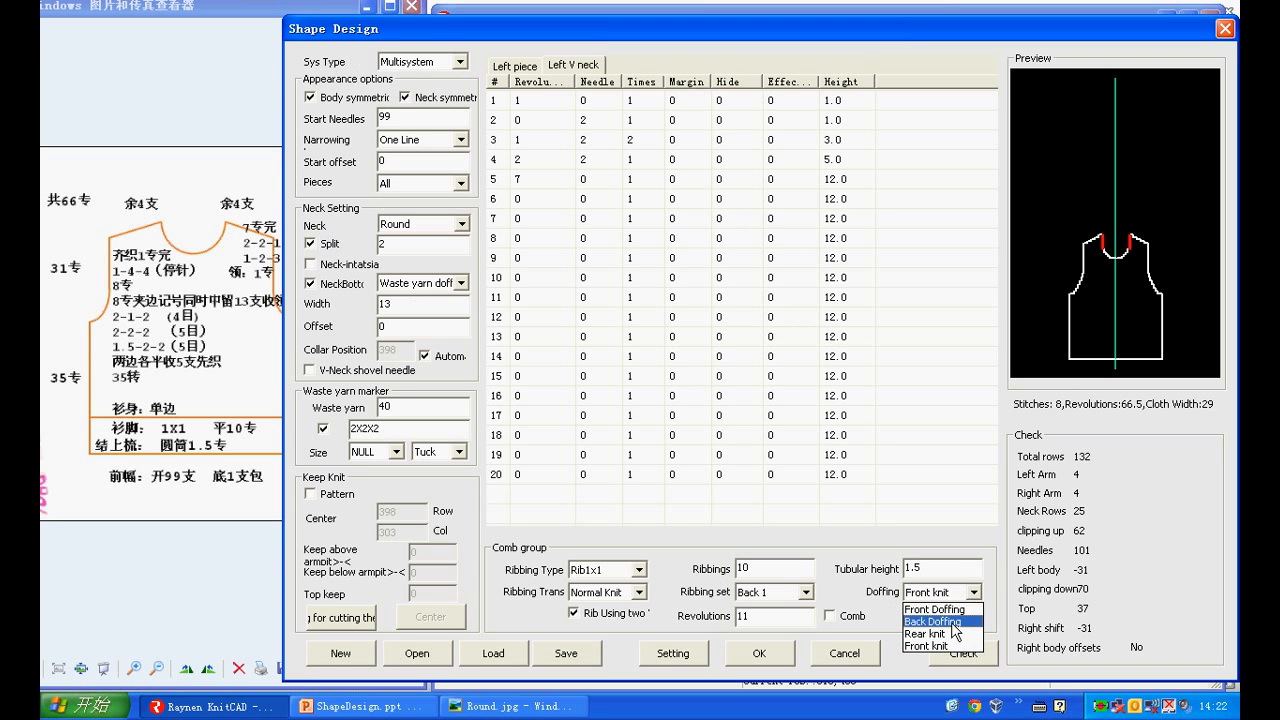
left_click(950, 610)
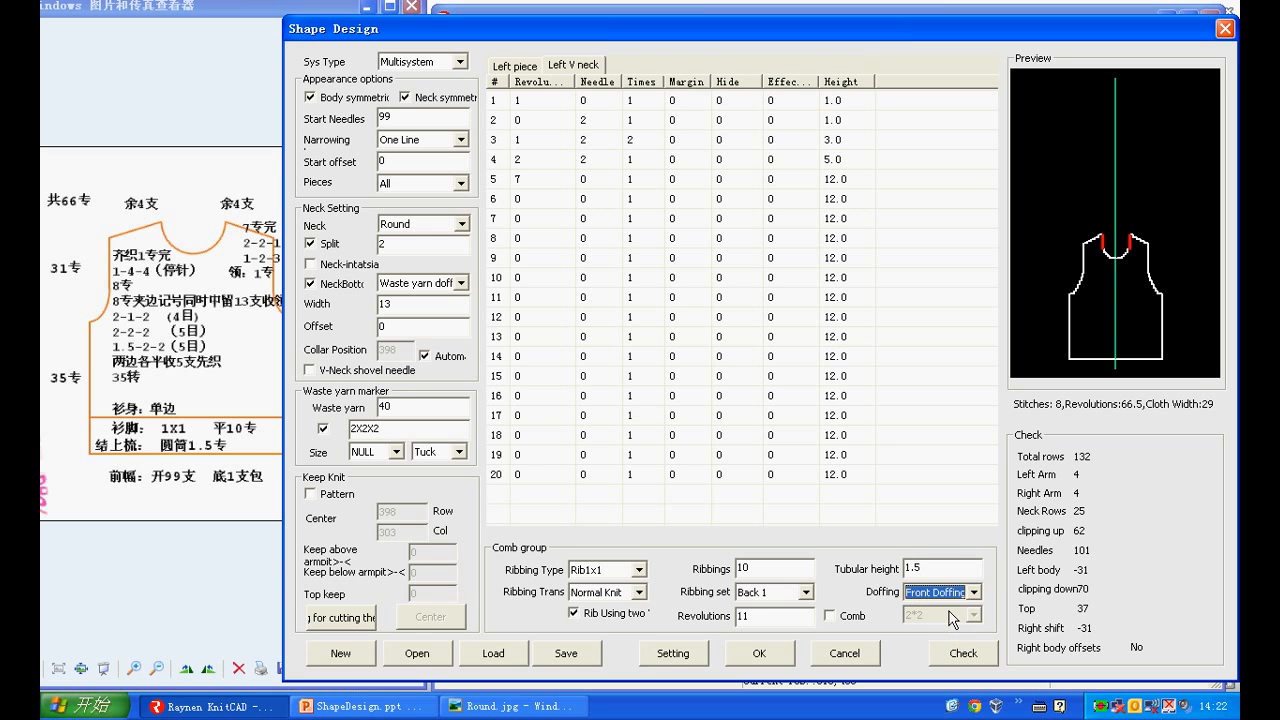
Set the front knit handstitch mode to Double needles(1) in the advanced settings
left_click(672, 653)
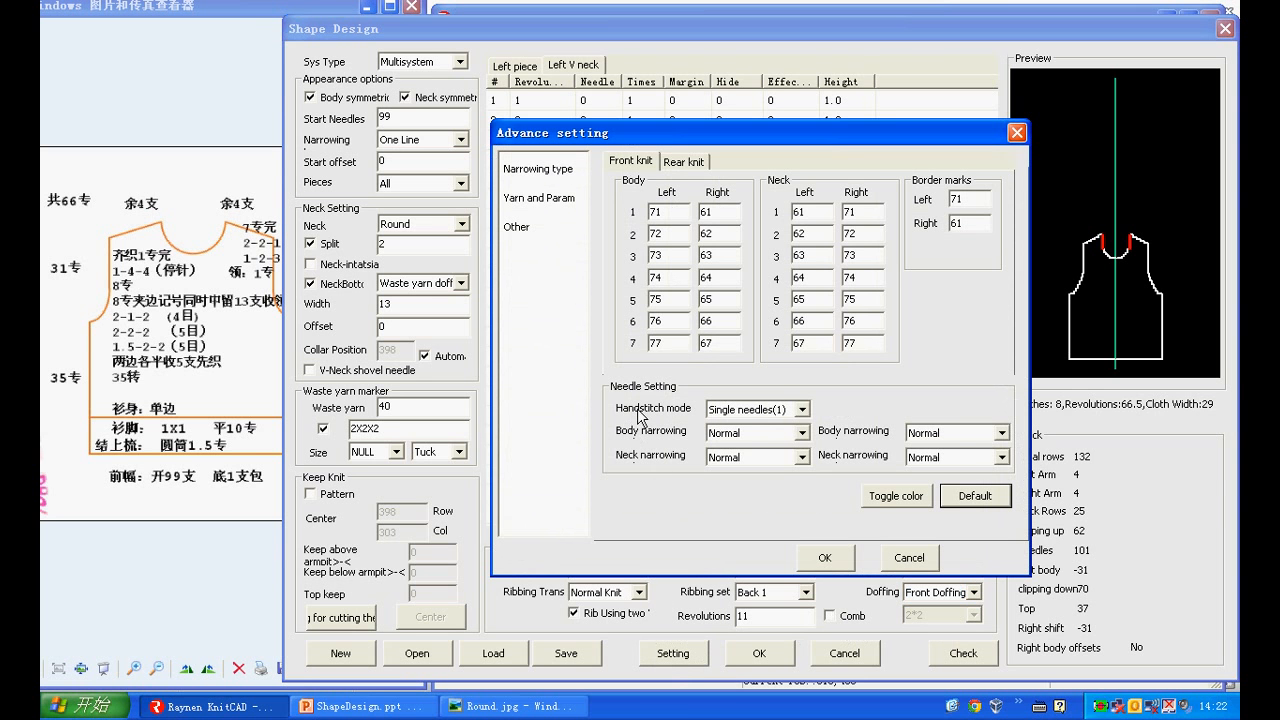
left_click(783, 418)
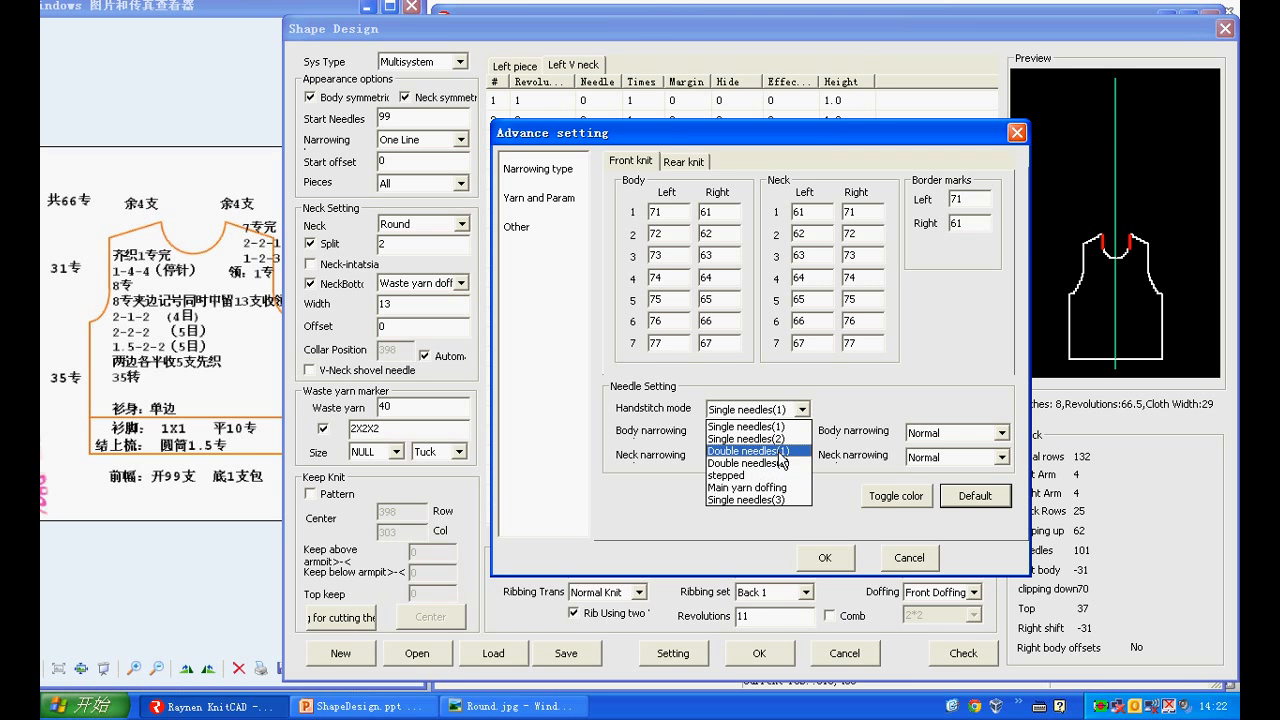
left_click(780, 452)
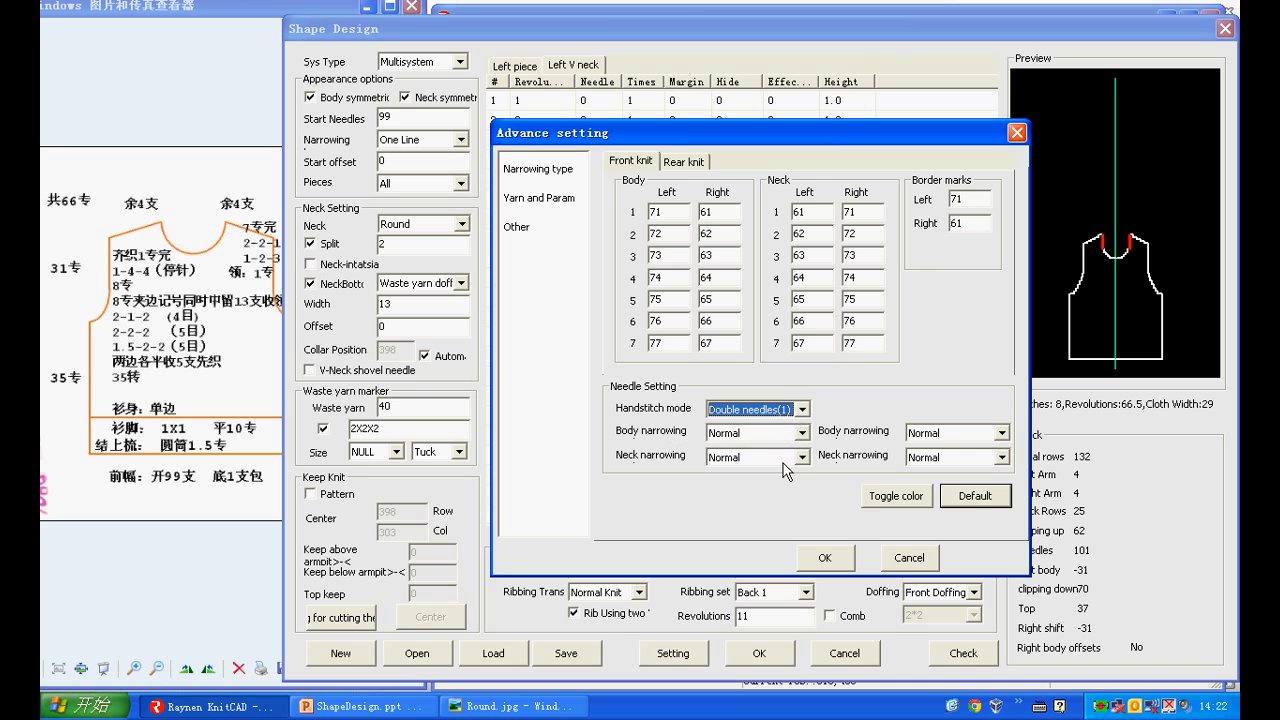
Select Normal for the front body narrowing and the Parametric option for Param in the yarn and parameter settings
left_click(801, 433)
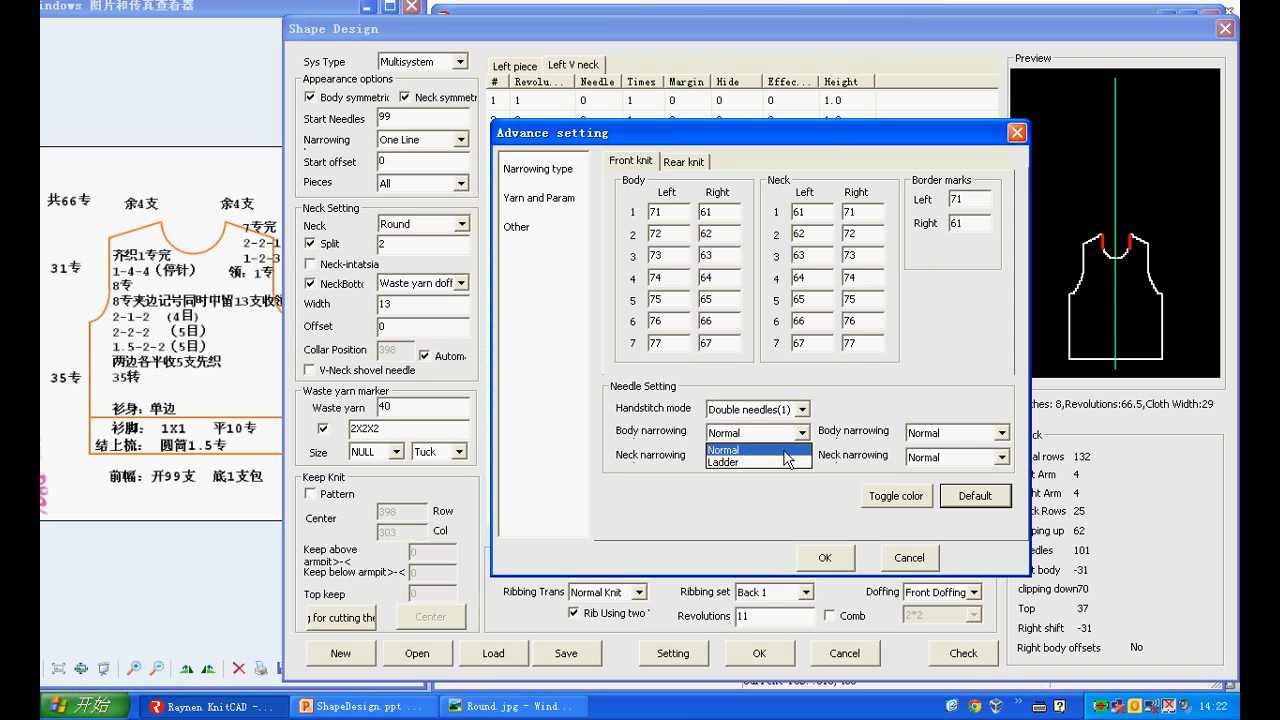
left_click(784, 451)
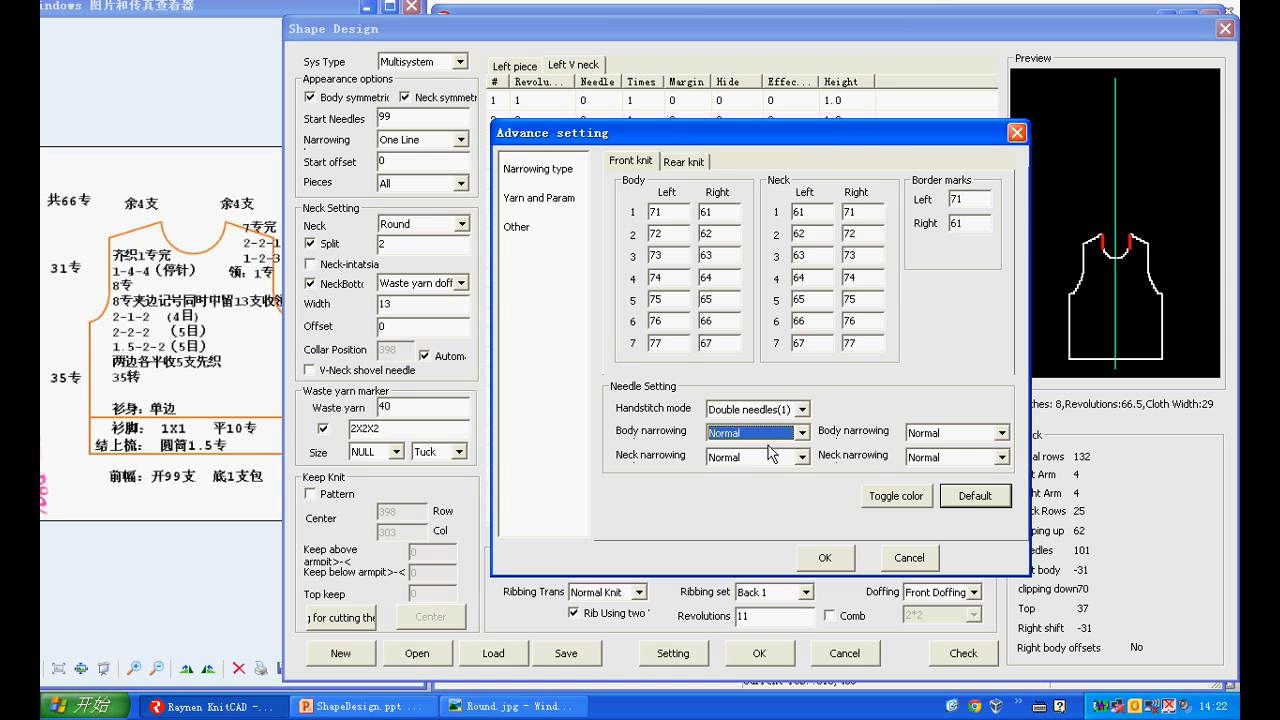
left_click(556, 198)
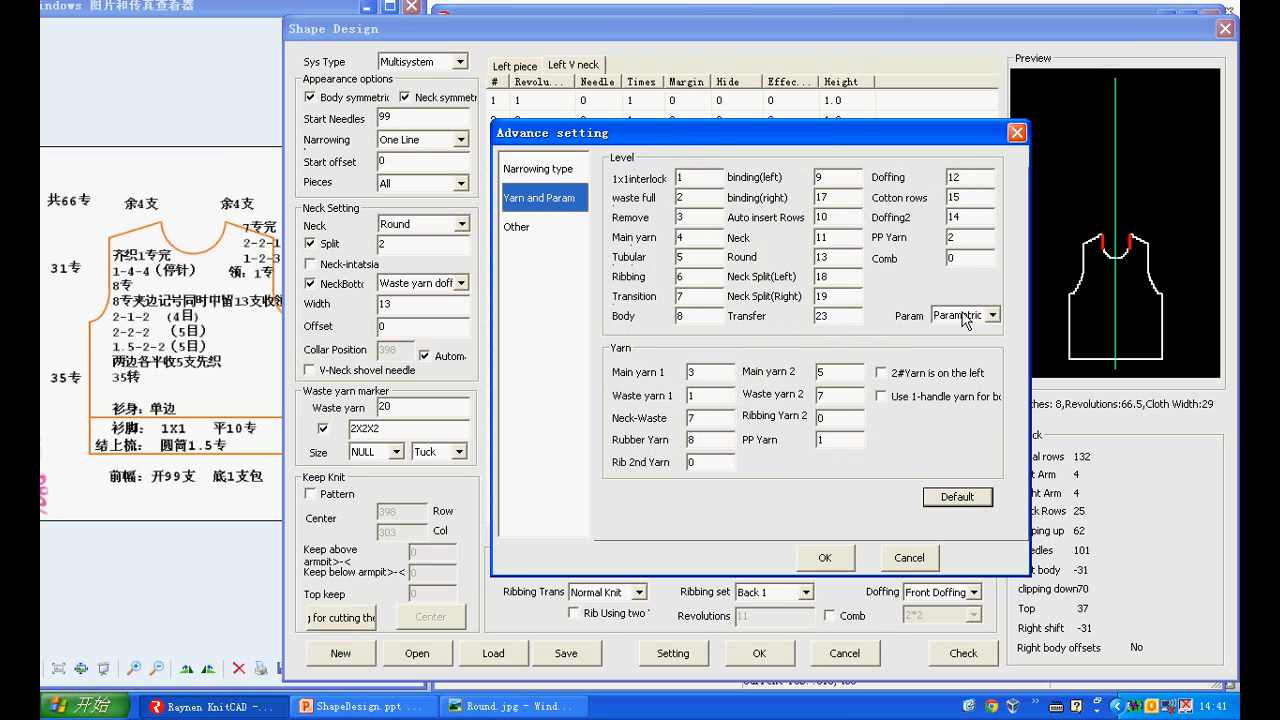
left_click(966, 316)
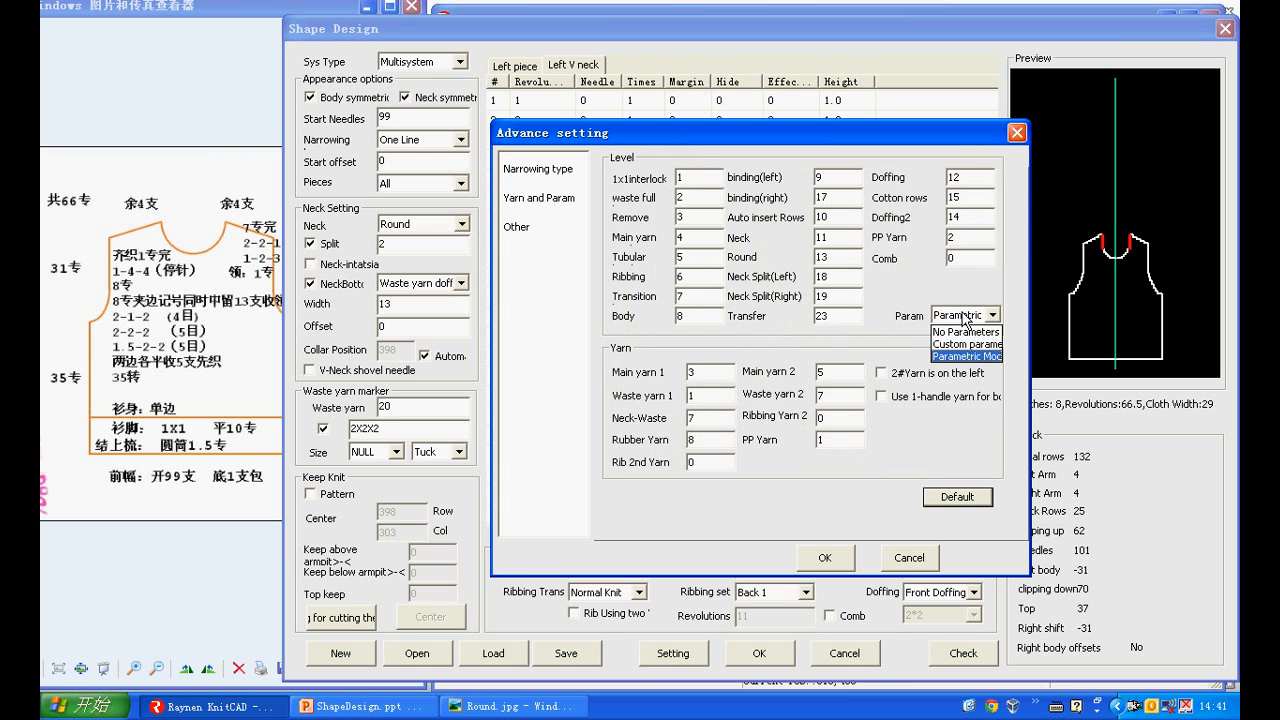
left_click(945, 357)
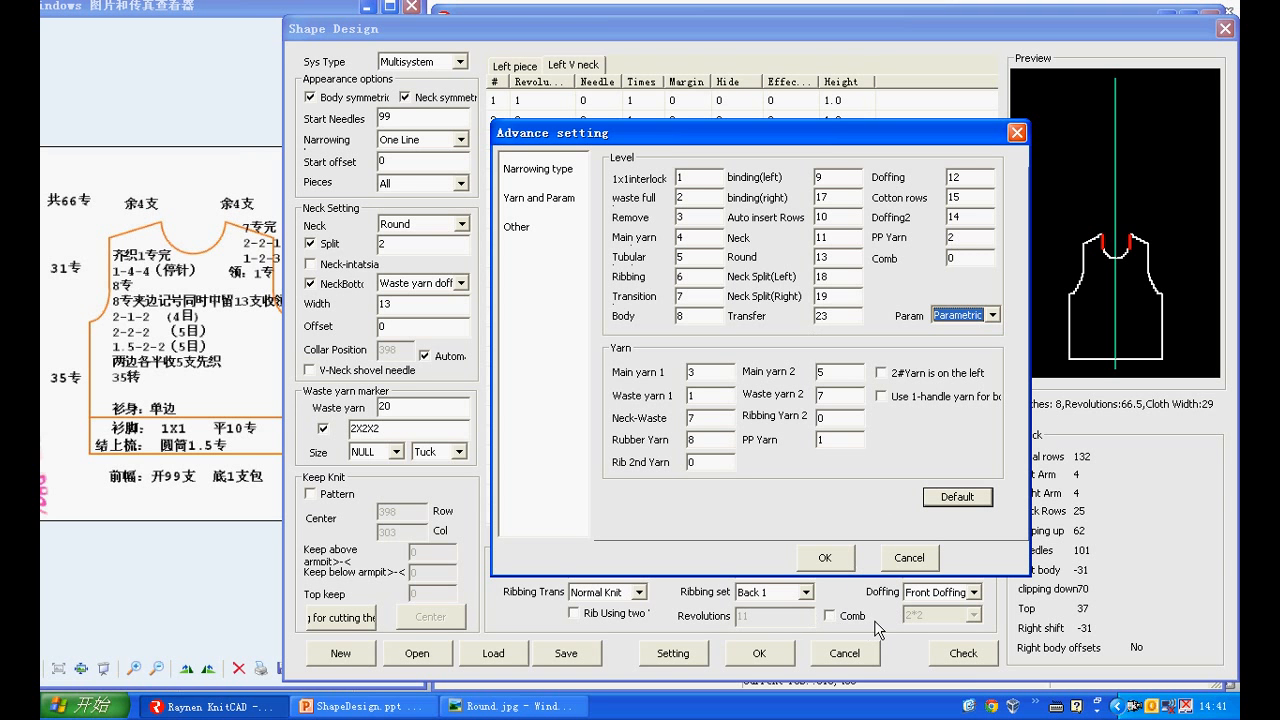
left_click(973, 260)
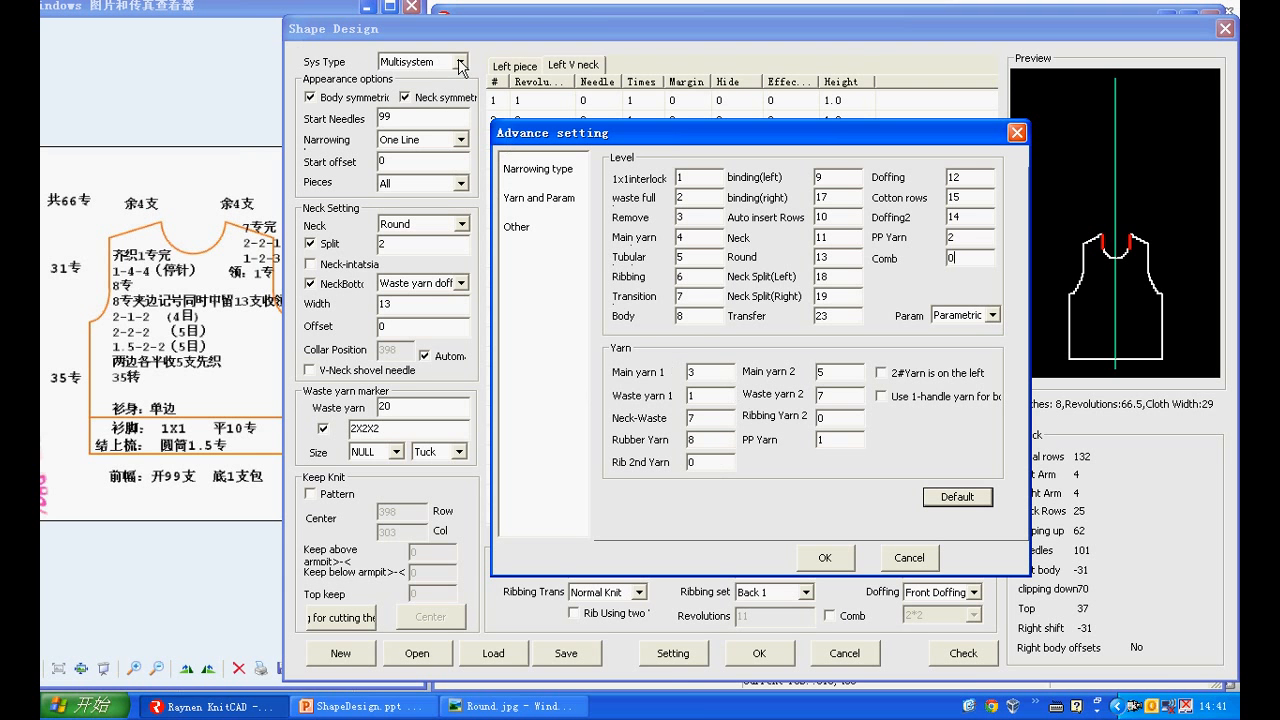
left_click(716, 380)
Set the waste yarn mode to Needle addition (1) and the waste yarn turn to 40 in the advanced settings
left_click(517, 232)
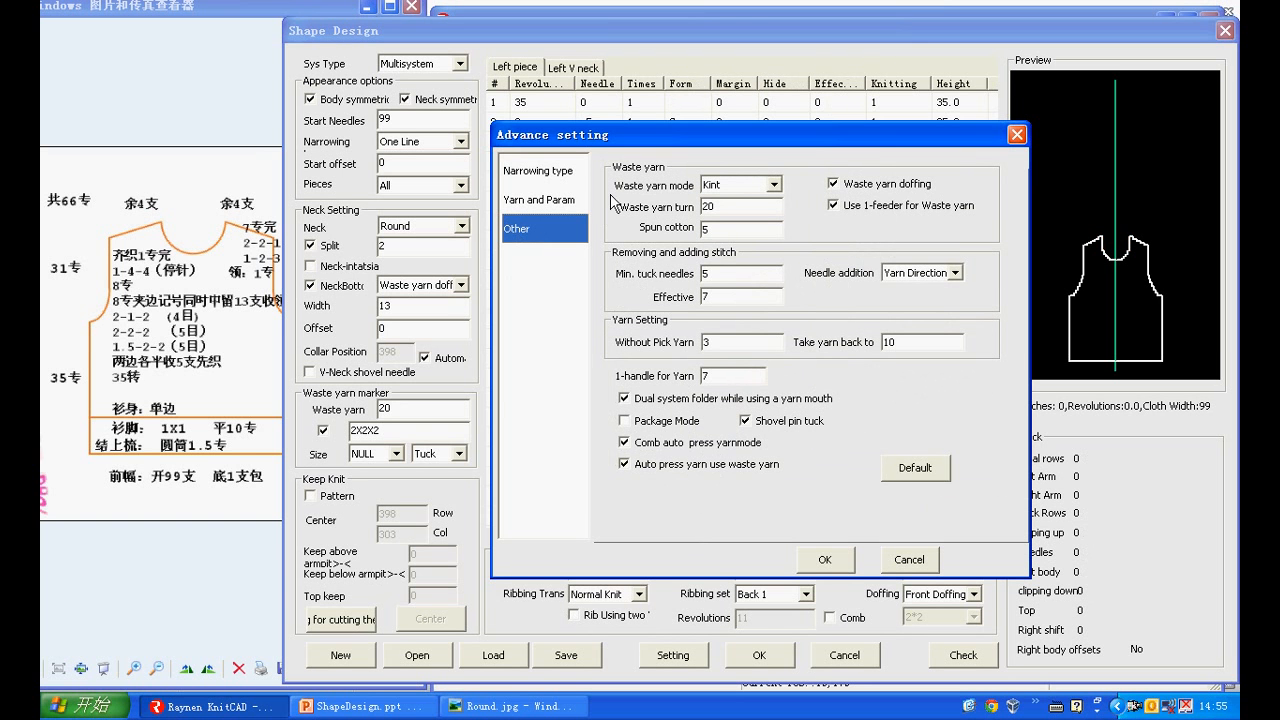
left_click(735, 186)
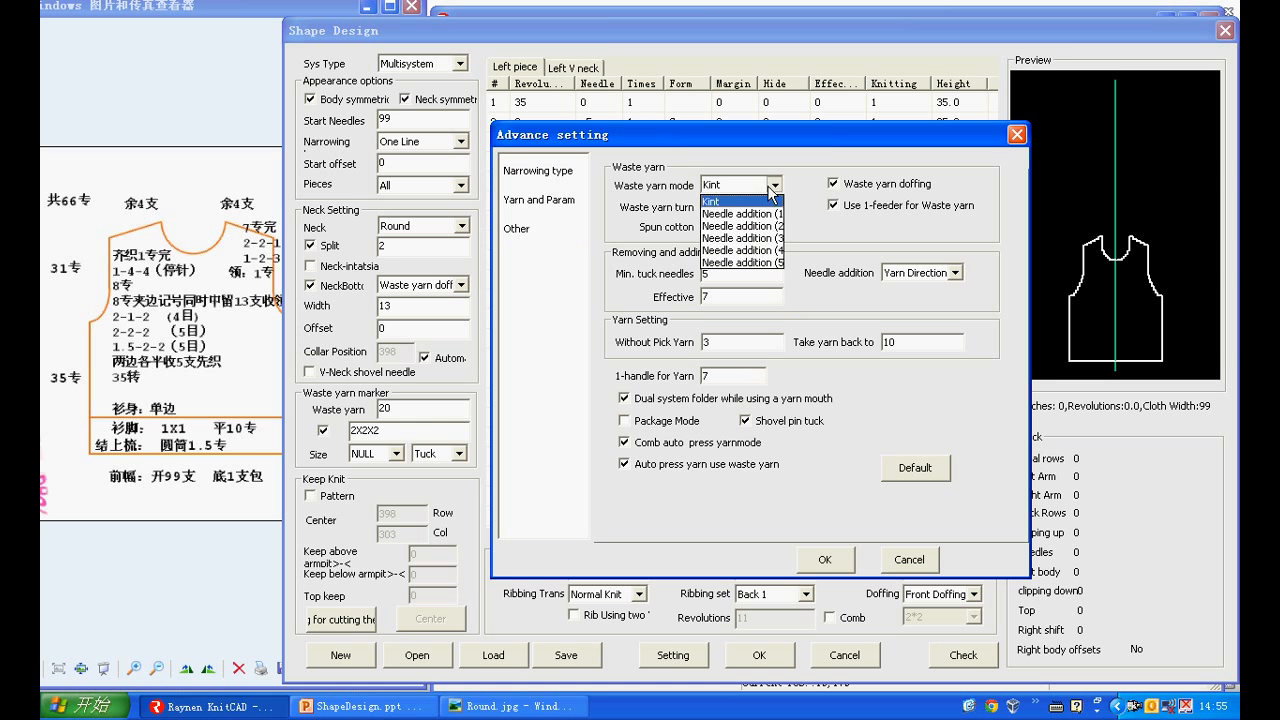
left_click(740, 213)
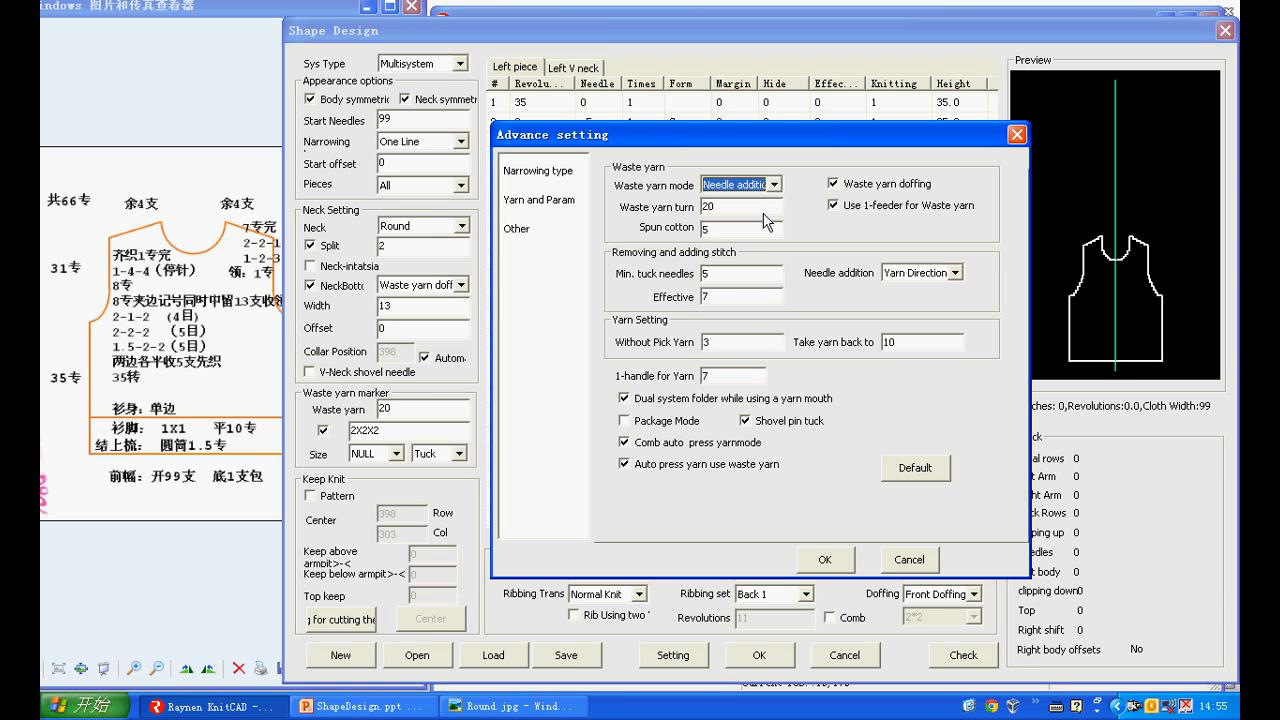
left_click(703, 206)
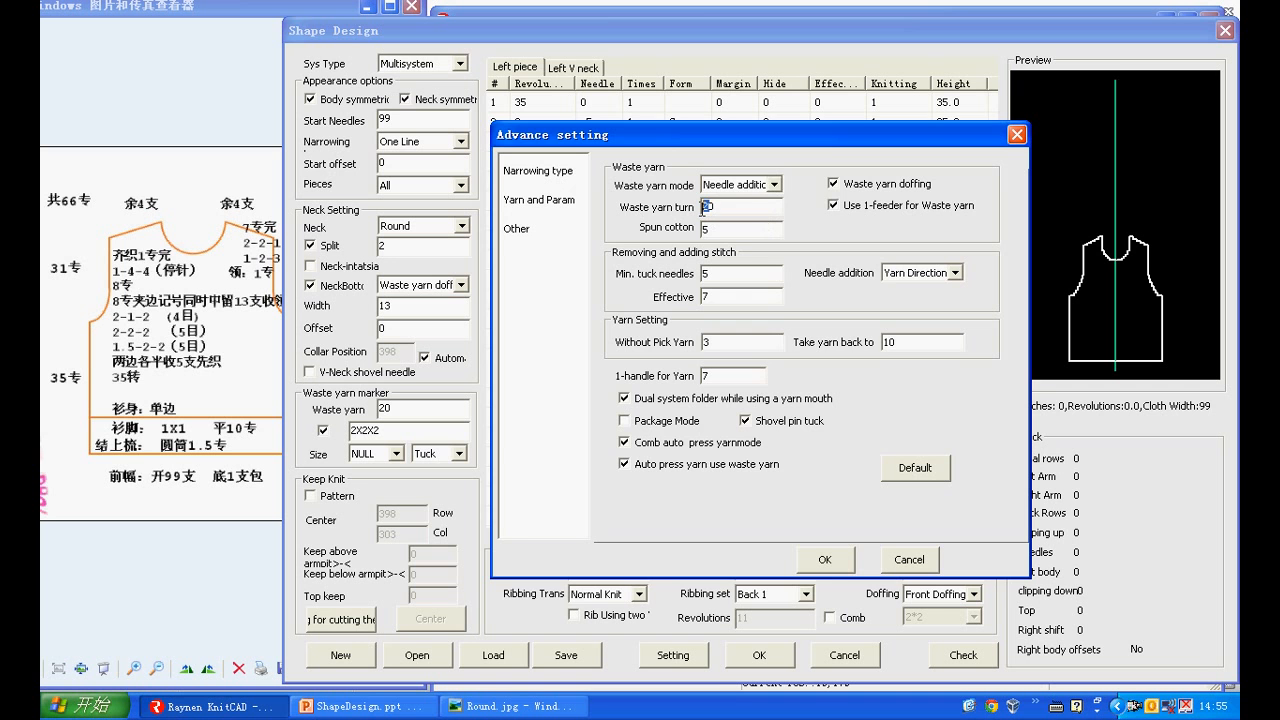
left_click(819, 572)
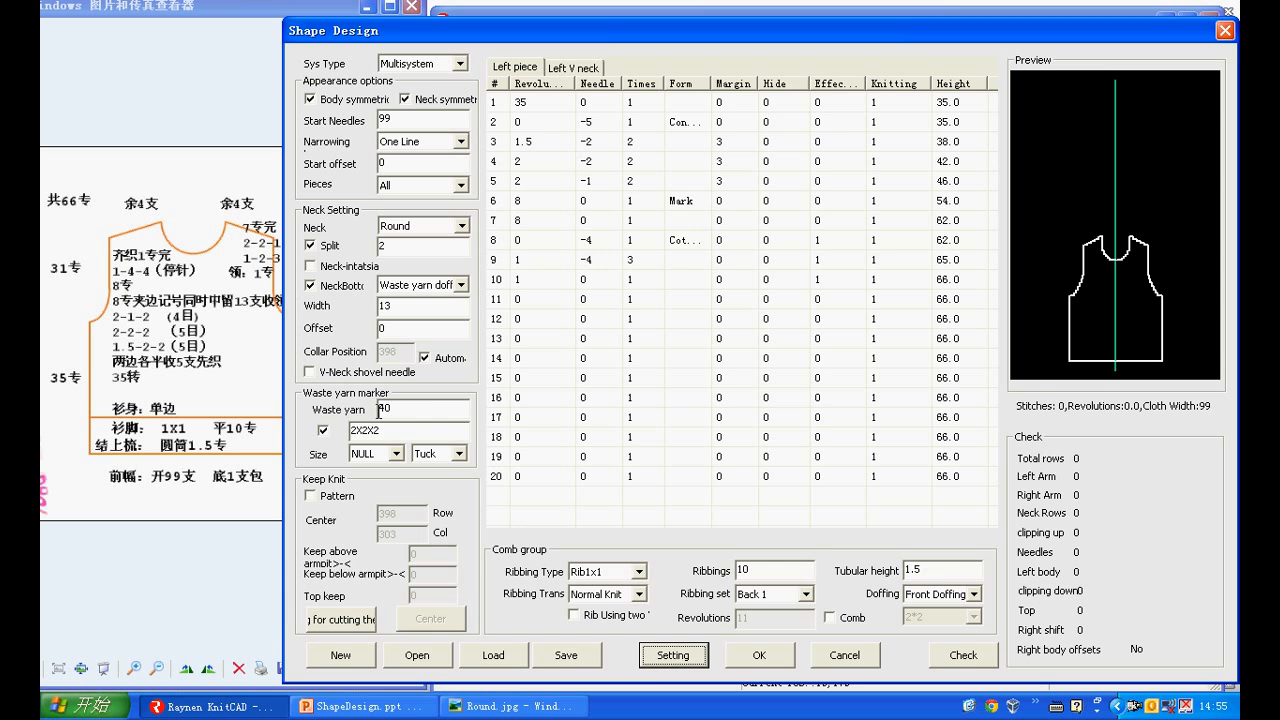
Turn off Waste yarn doffing in the other advanced settings and apply the change
left_click(650, 658)
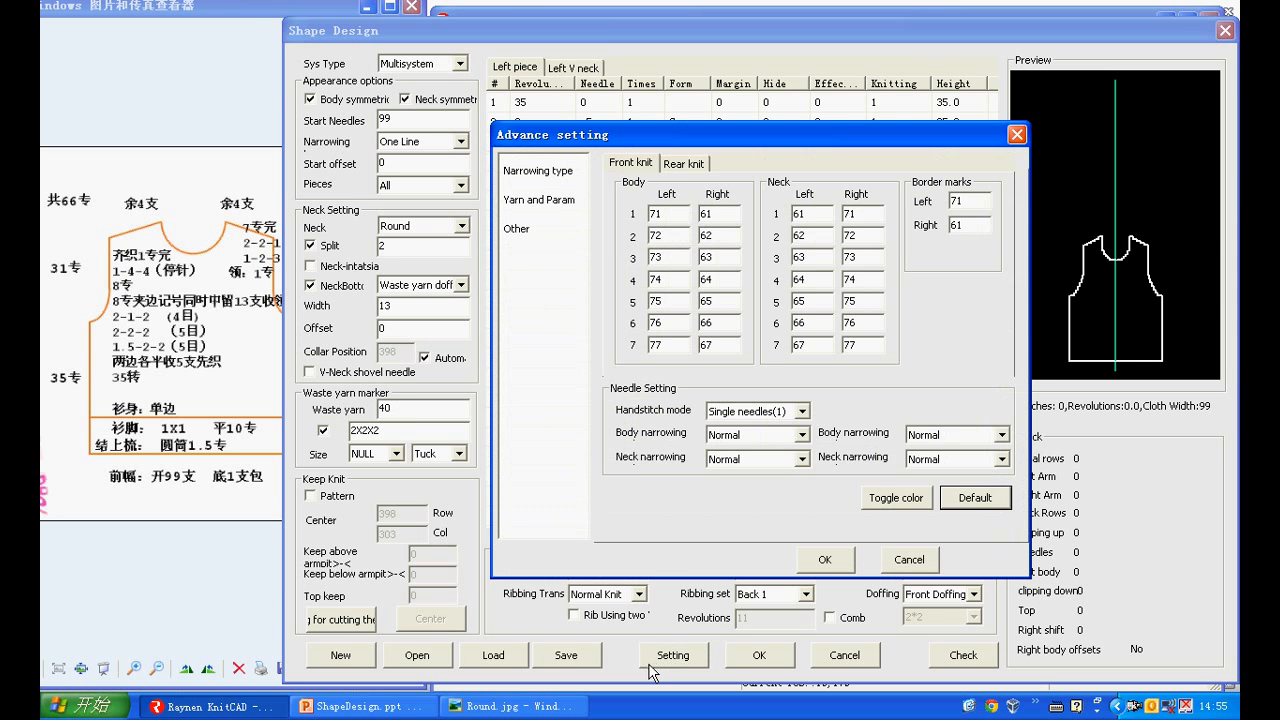
left_click(526, 228)
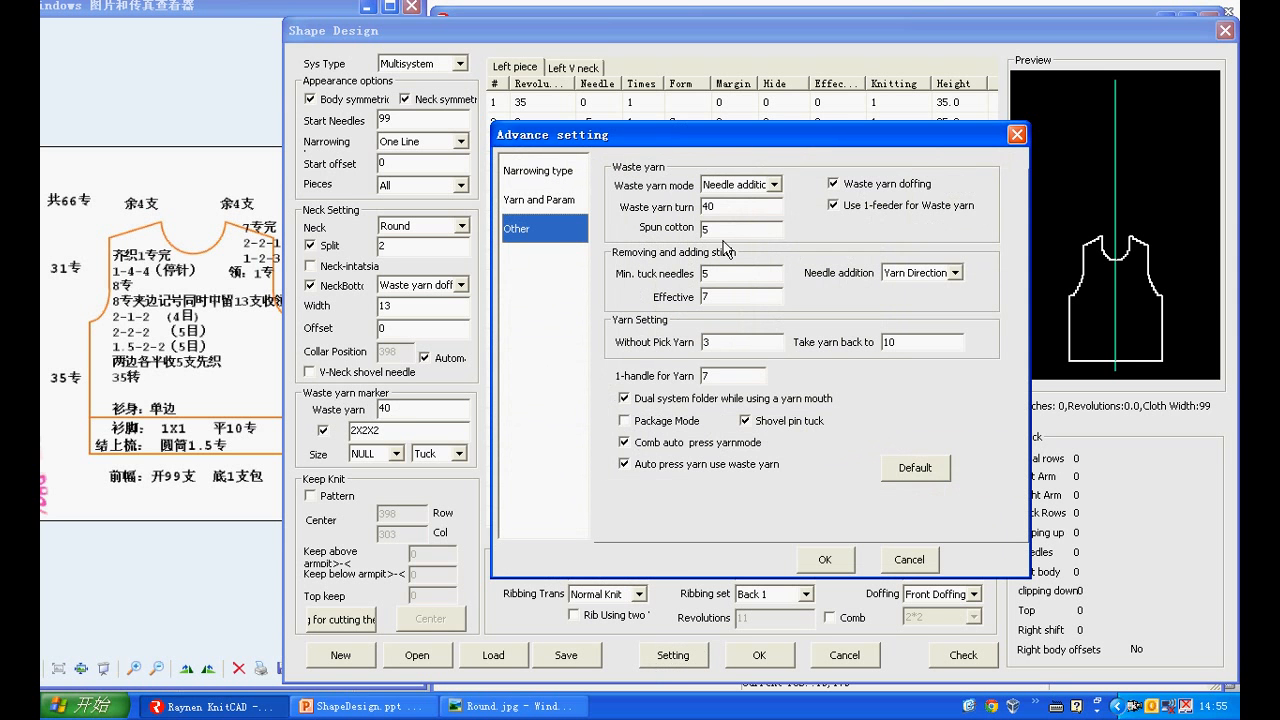
left_click(834, 185)
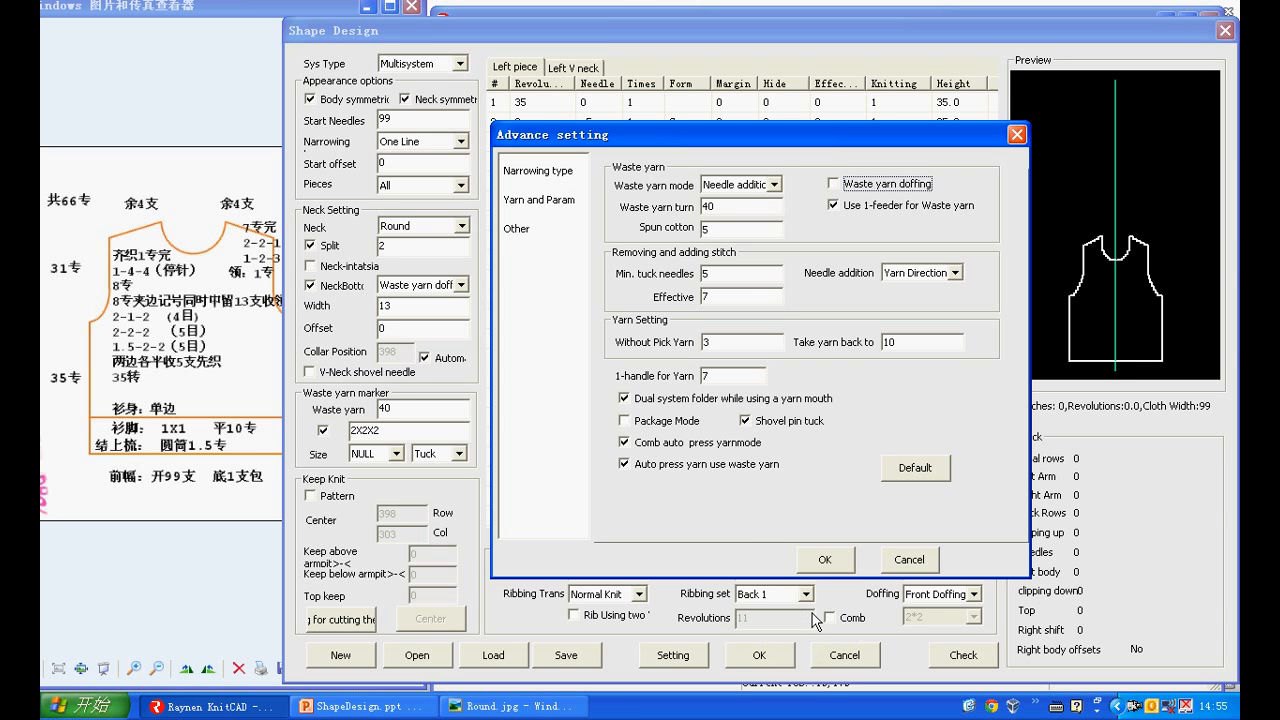
left_click(825, 559)
Generate the knitting pattern from the shape design and view the whole piece in a maximized window
left_click(759, 655)
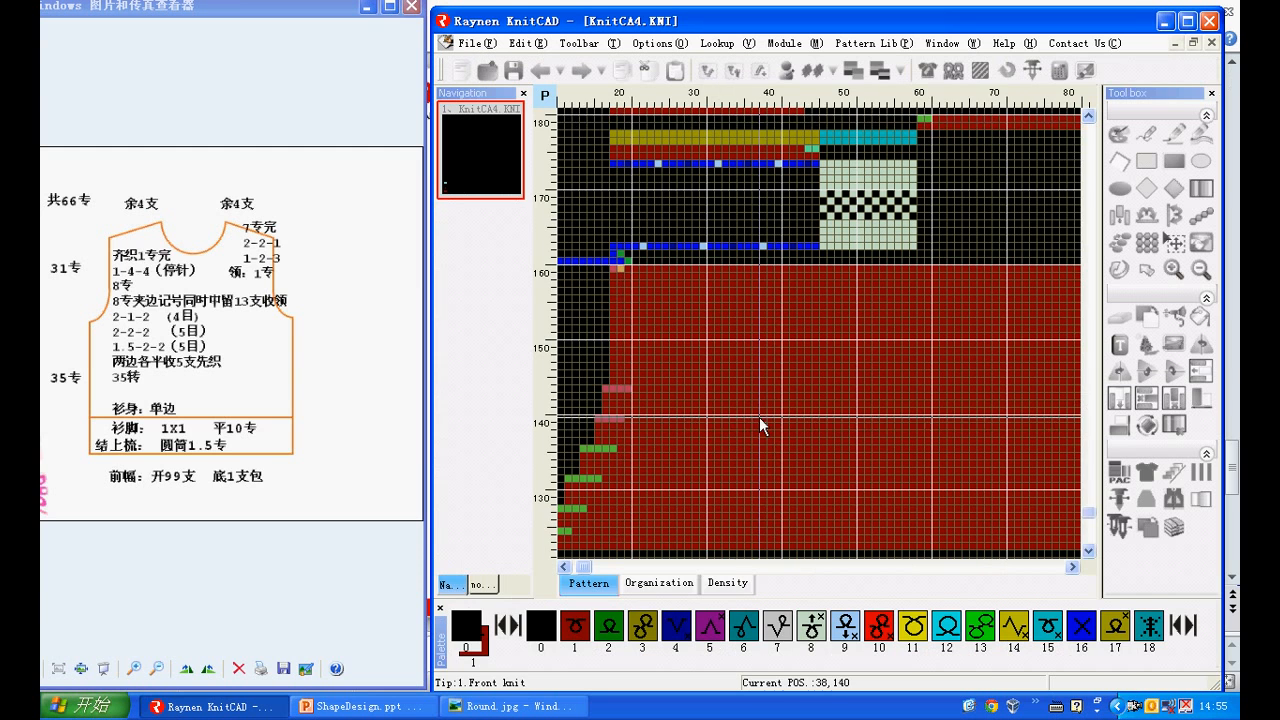
left_click(1187, 20)
scroll(694, 281, "down", 7)
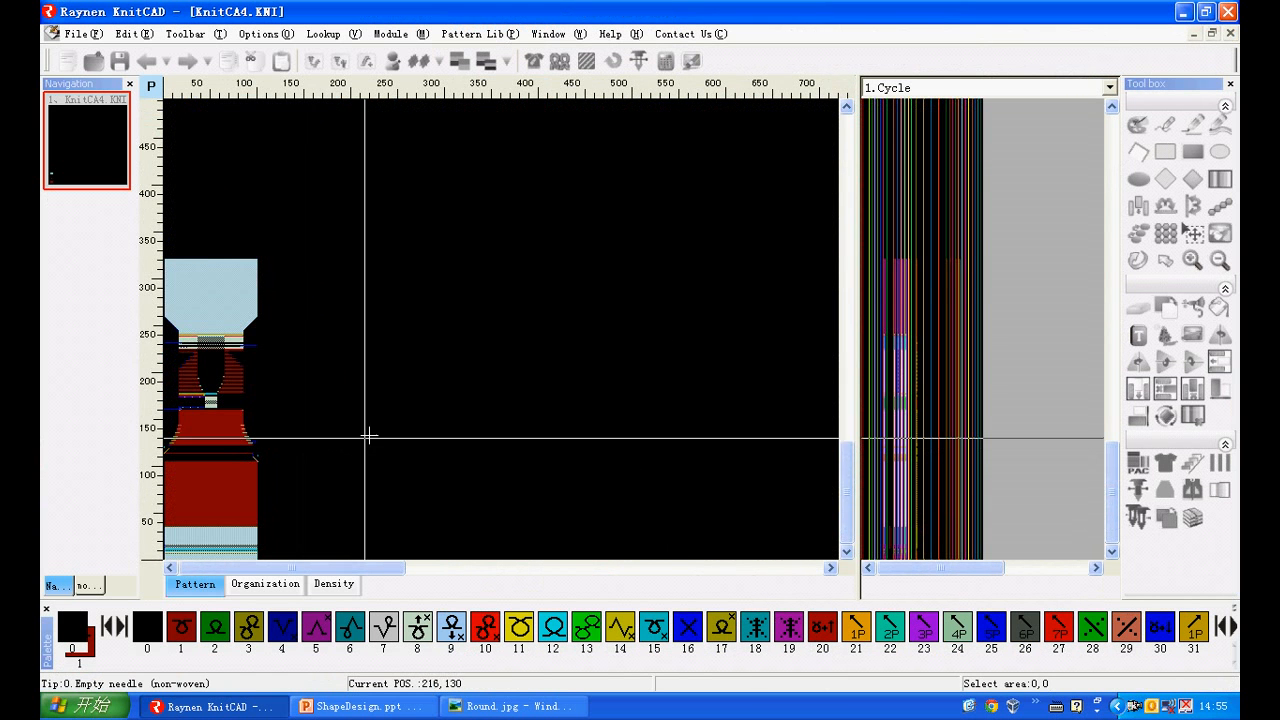
Compile the KnitCA4 pattern with the existing compilation options and close the compilation information
left_click(585, 62)
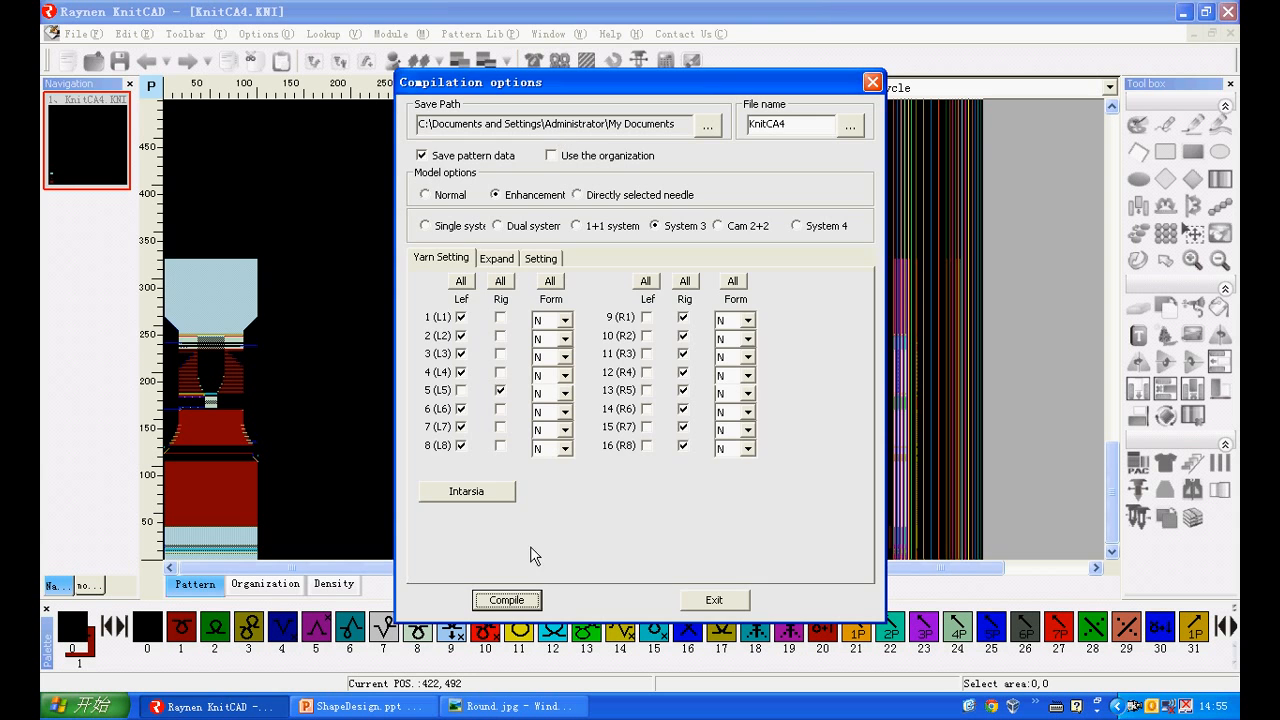
left_click(530, 594)
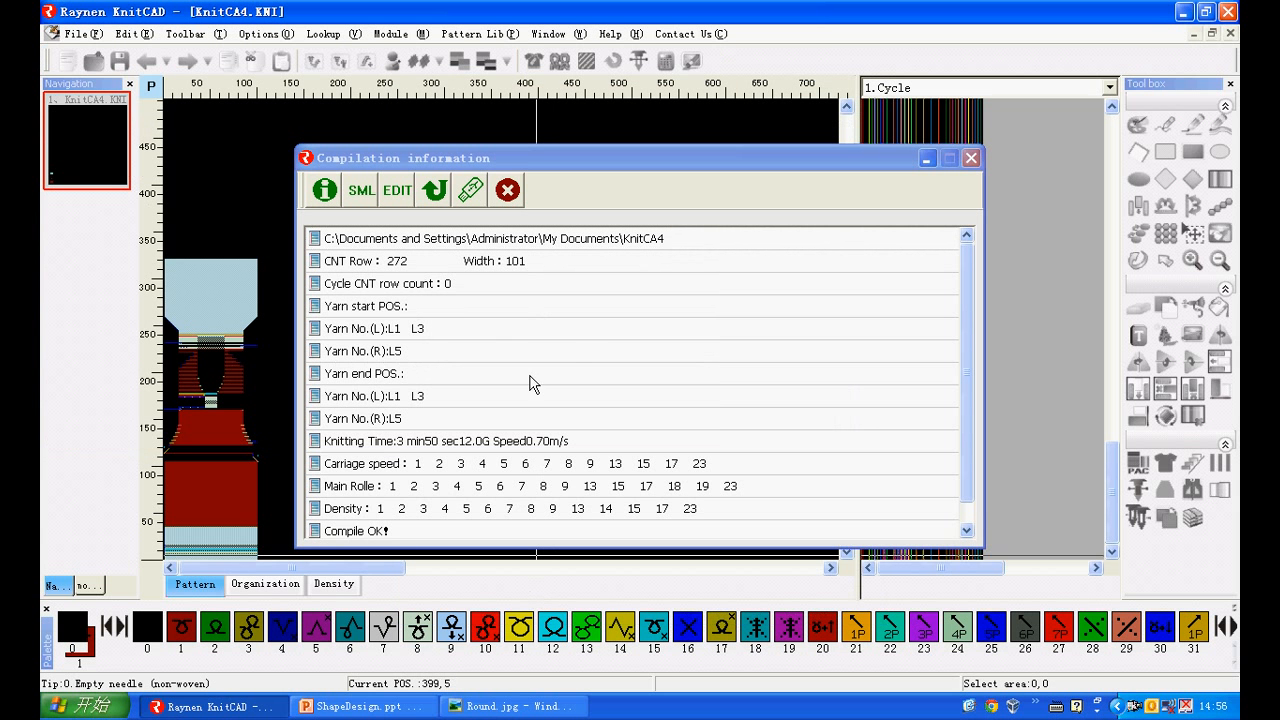
left_click(508, 191)
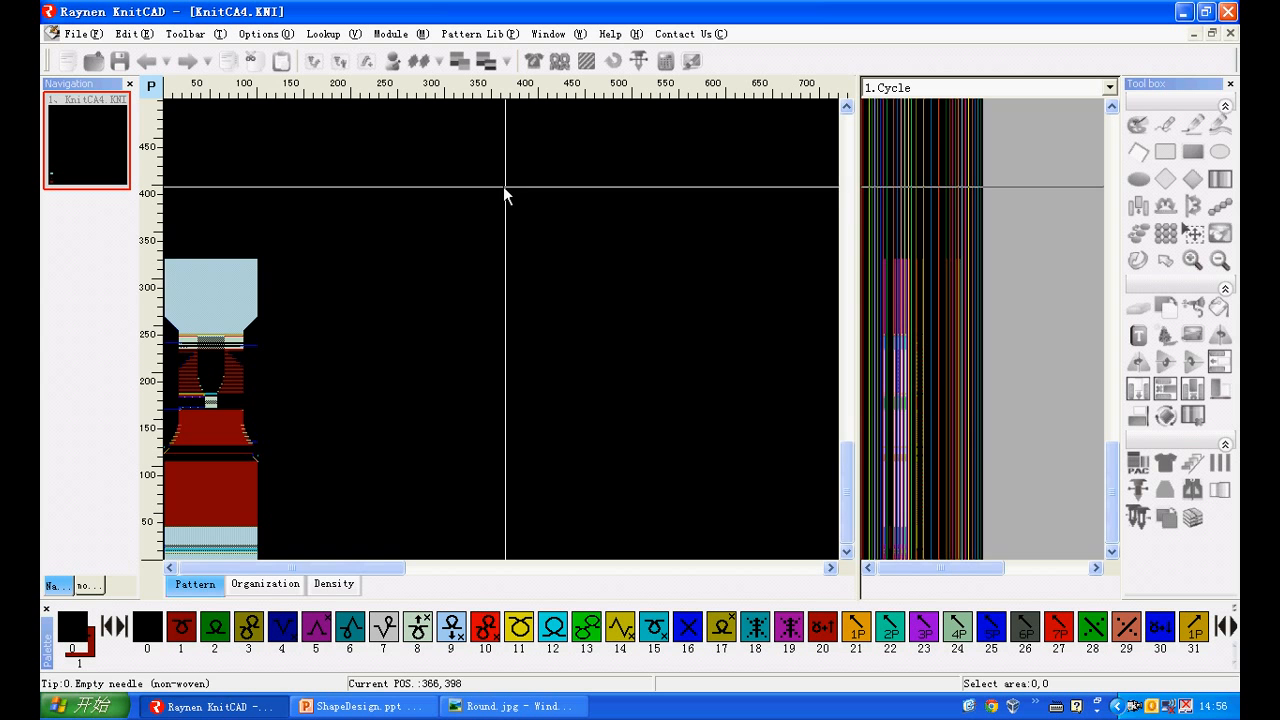
Reopen the shape design, set the left piece's Knitting column to knit code 1,2,3 and regenerate the pattern
scroll(216, 465, "up", 2)
scroll(216, 465, "up", 1)
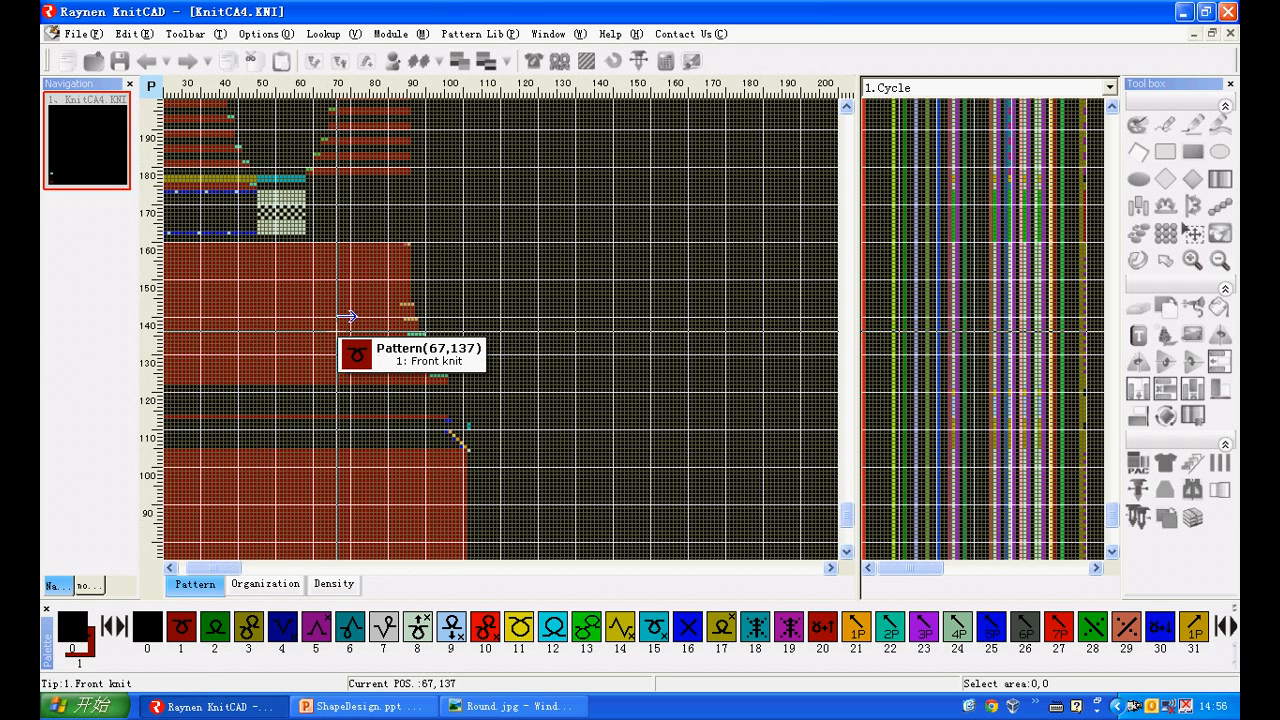
left_click(533, 60)
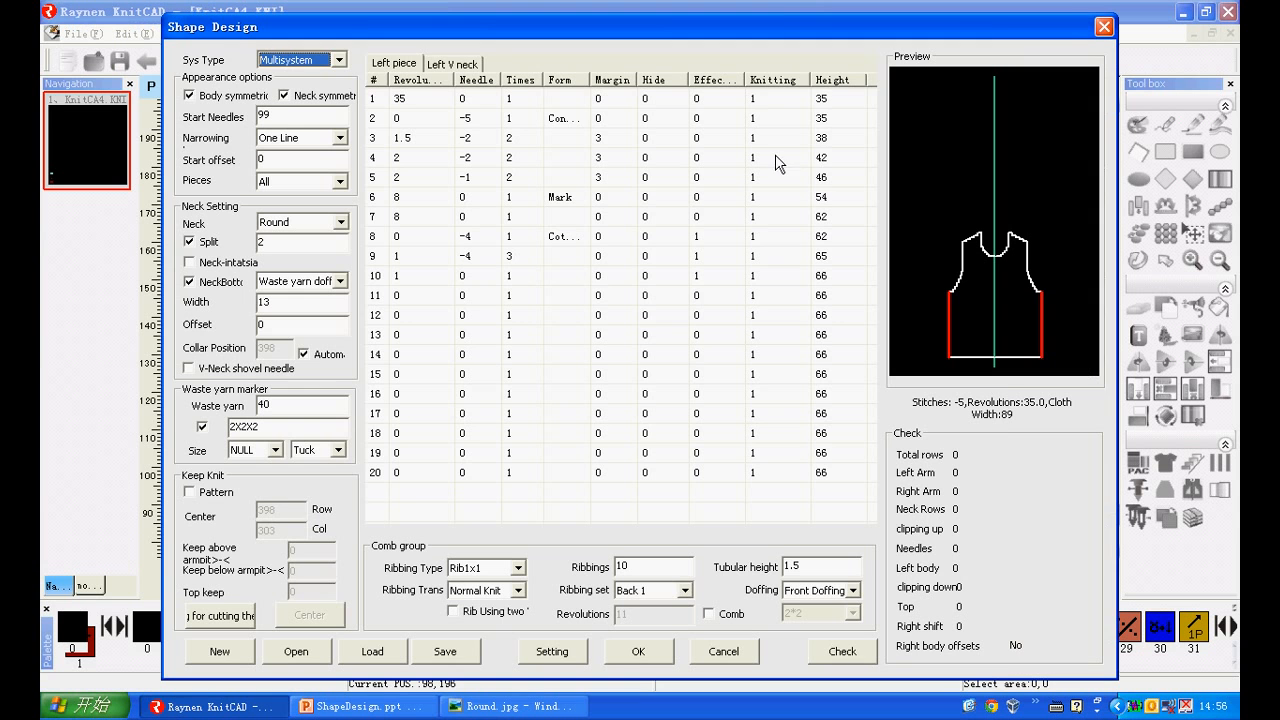
left_click(770, 86)
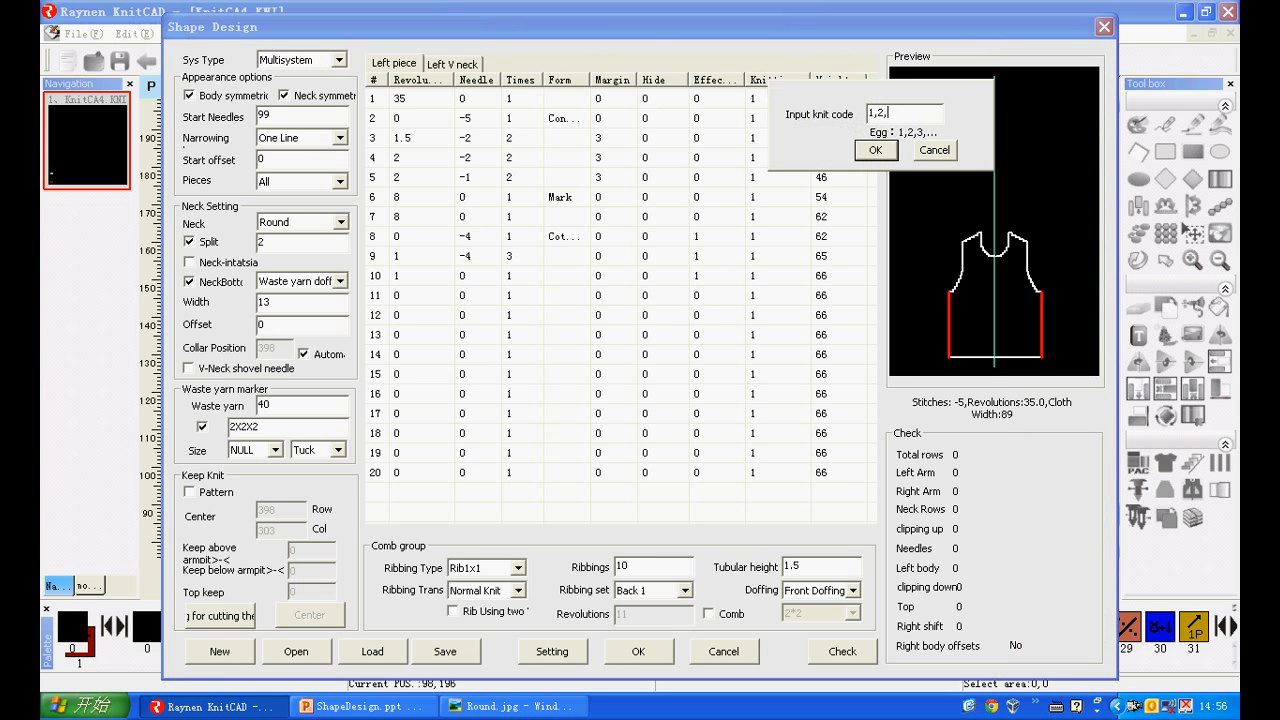
left_click(875, 150)
left_click(660, 651)
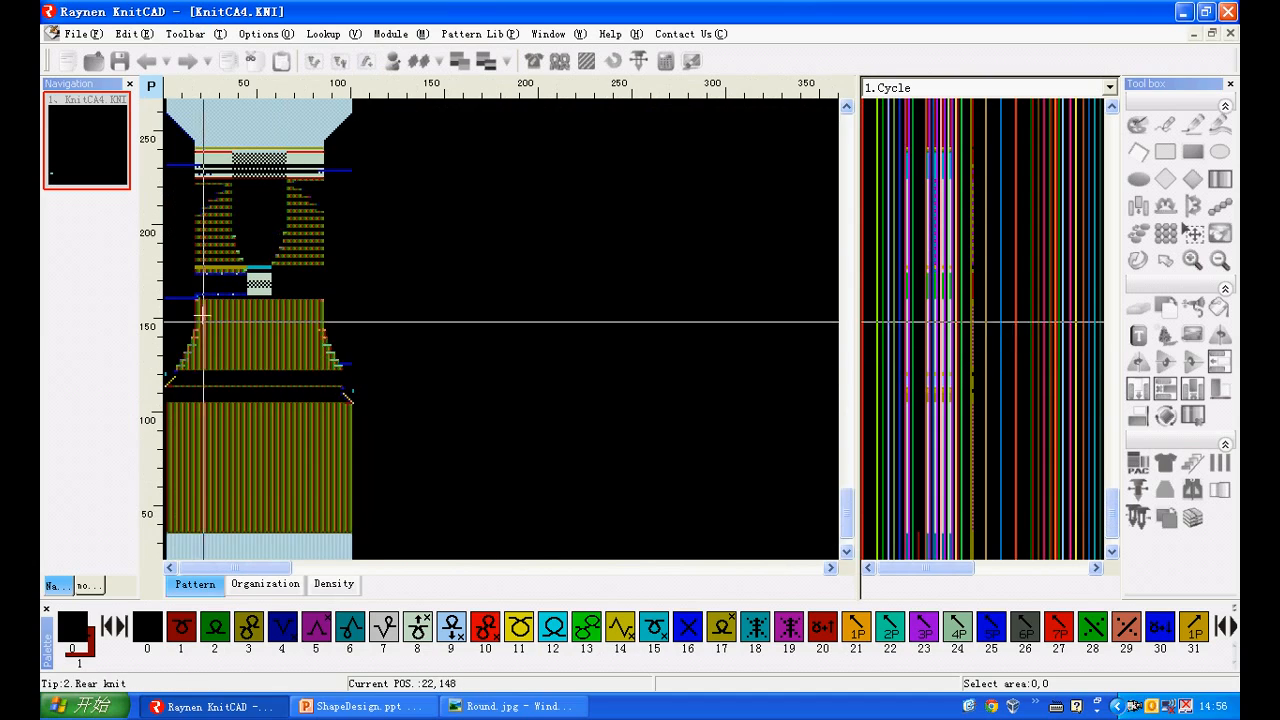
Inspect the regenerated pattern's body stitches up close, as well as the lower body and ribbing
scroll(202, 314, "up", 4)
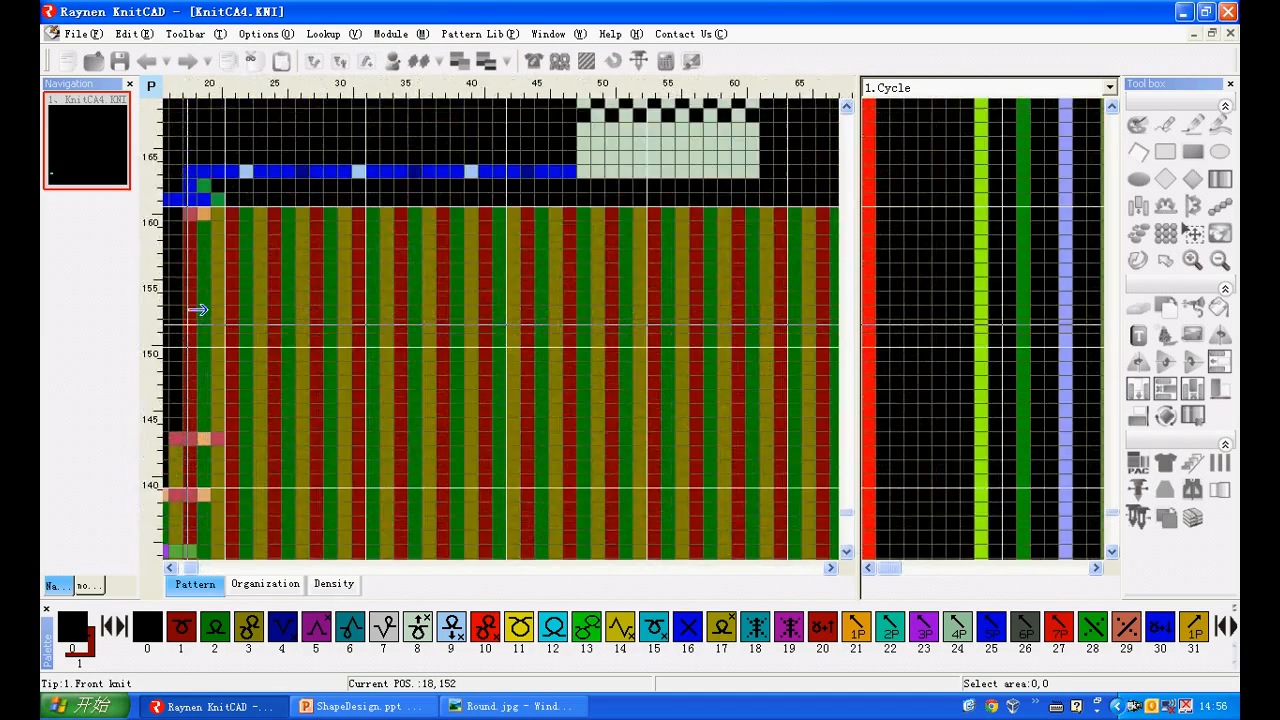
scroll(197, 310, "up", 1)
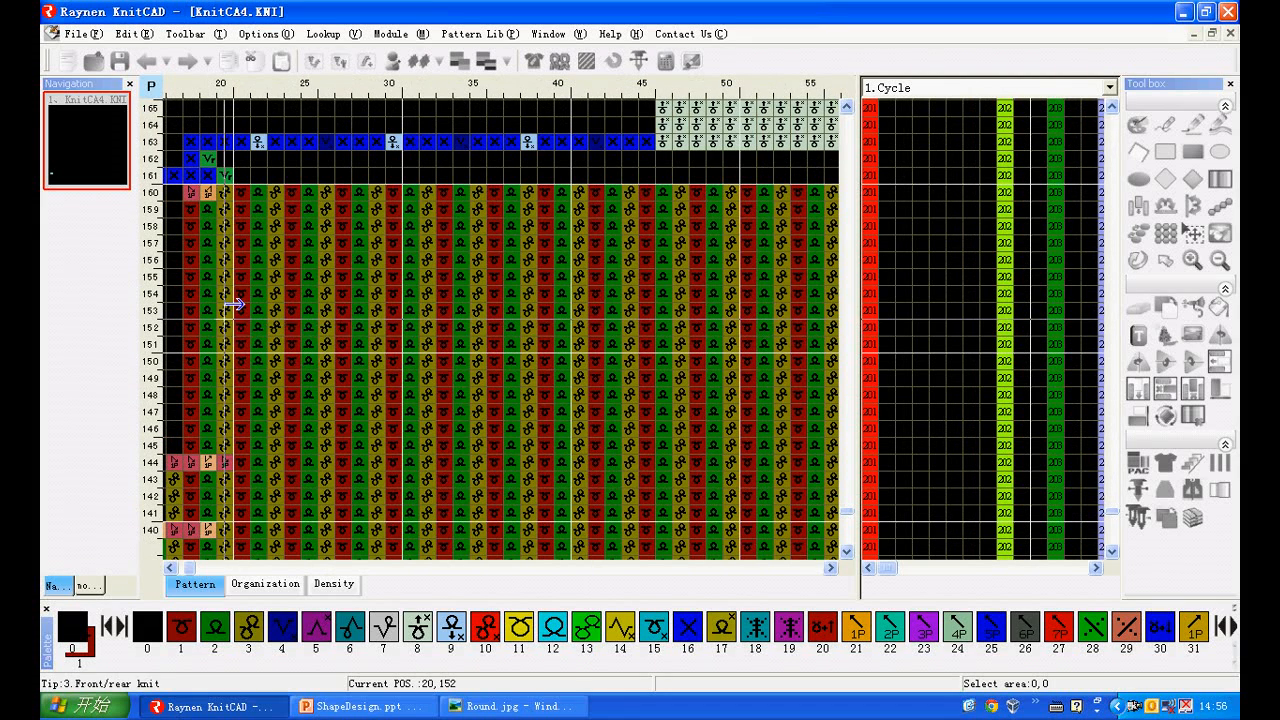
scroll(293, 305, "down", 4)
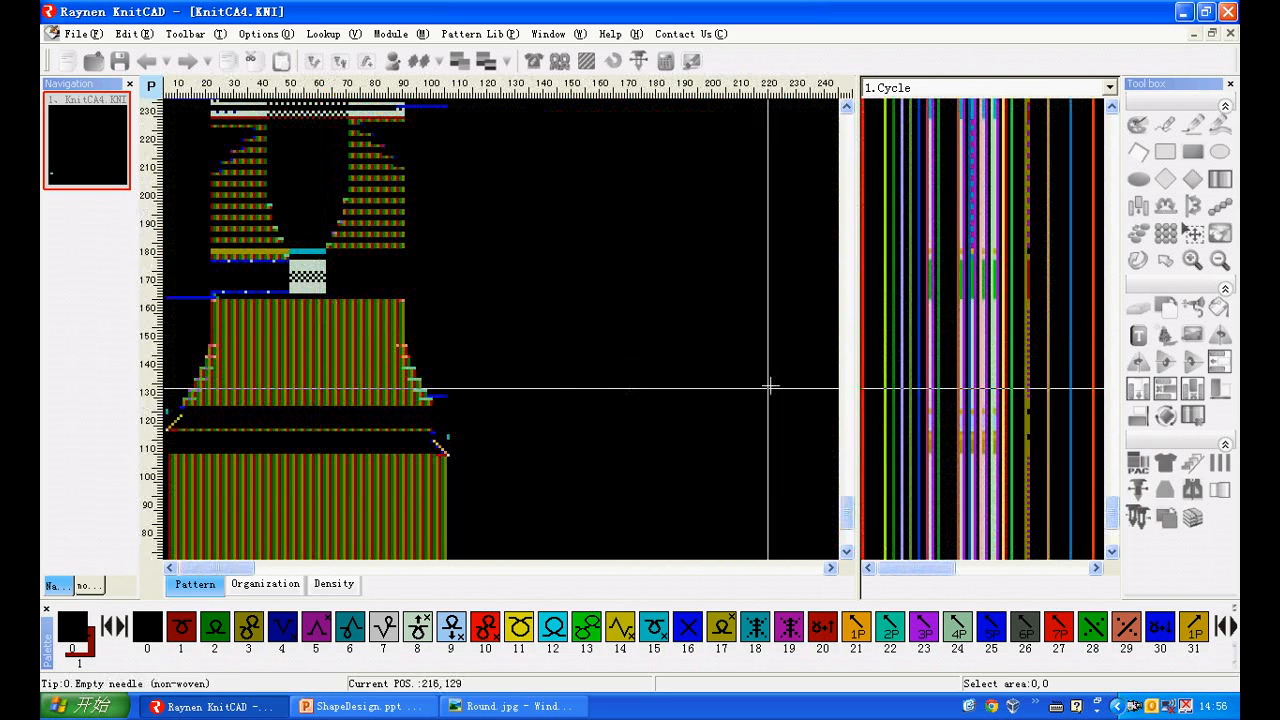
left_click_drag(846, 514, 843, 545)
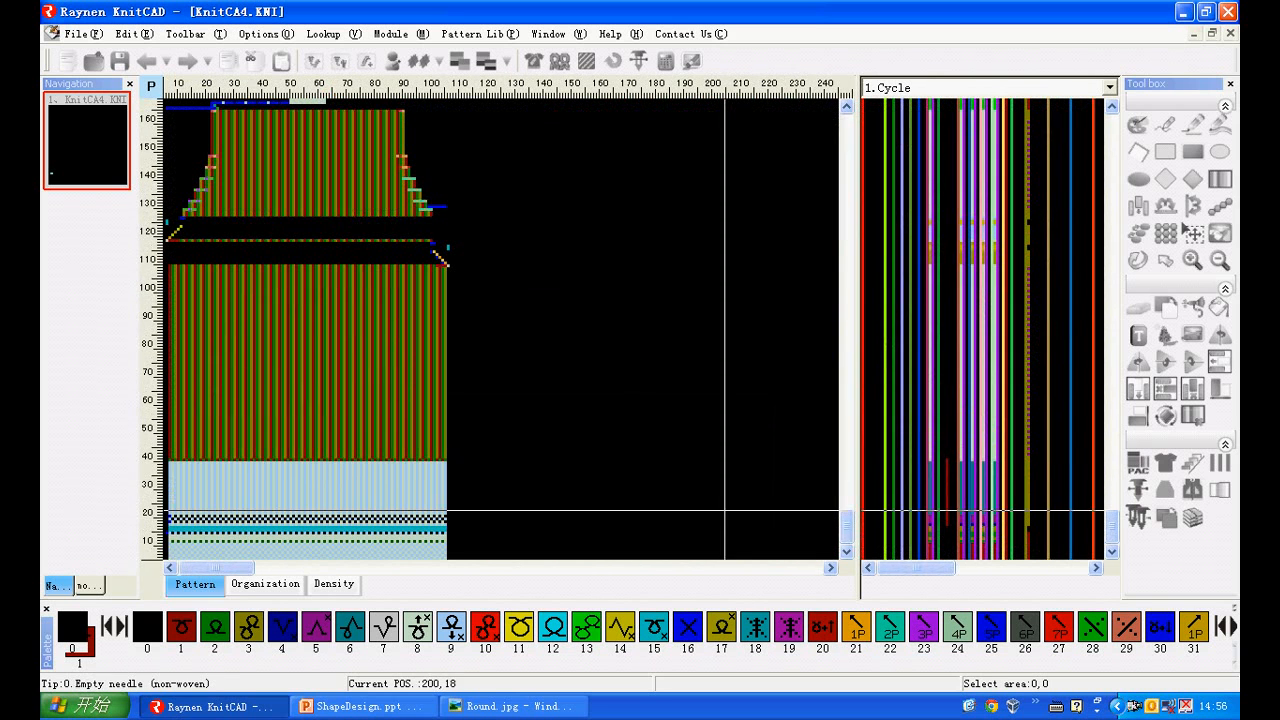